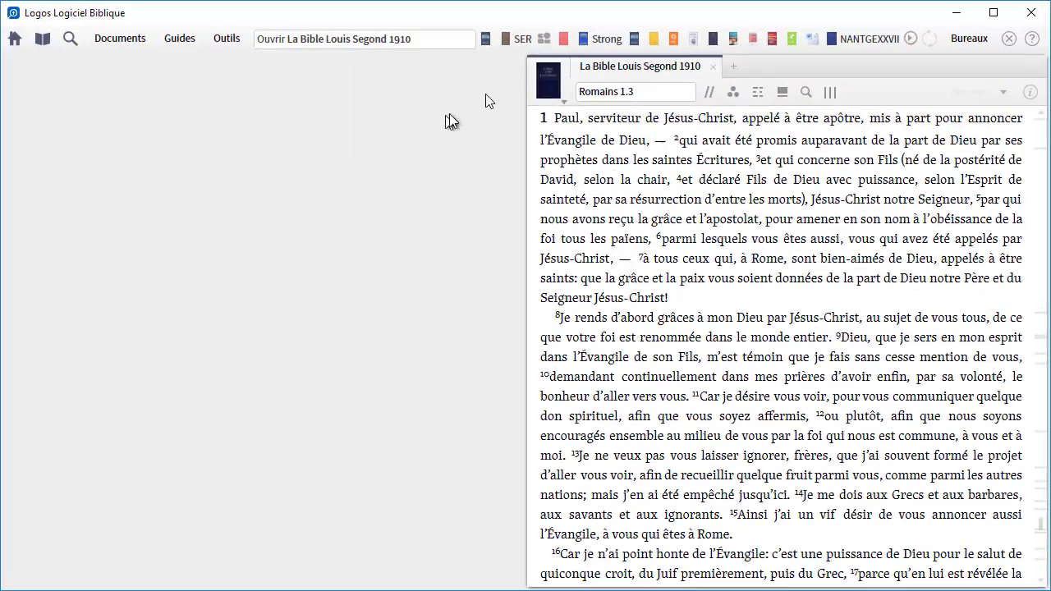
Show the reverse interlinear pane and look up Strong's number G1401 for "serviteur" in Romans 1.1.
{"action": "left_click", "coordinate": [784, 92]}
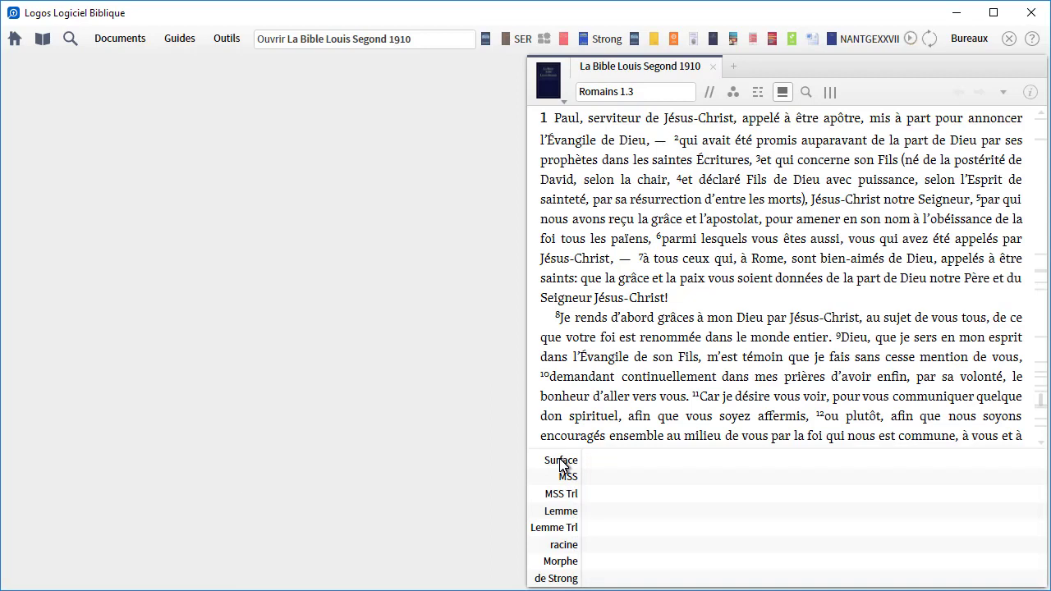
{"action": "left_click", "coordinate": [603, 121]}
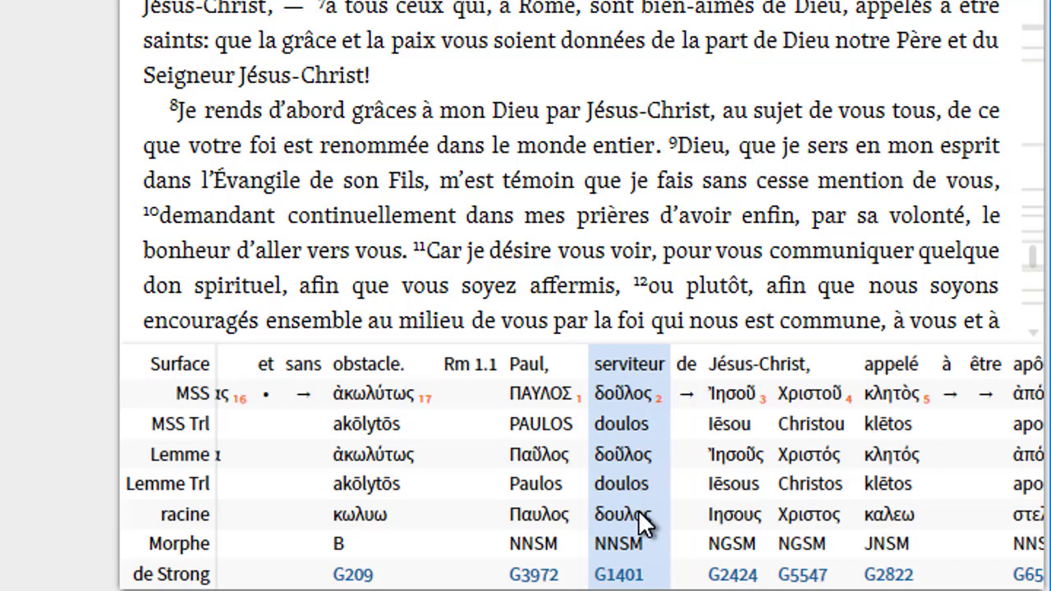
{"action": "mouse_move", "coordinate": [631, 551]}
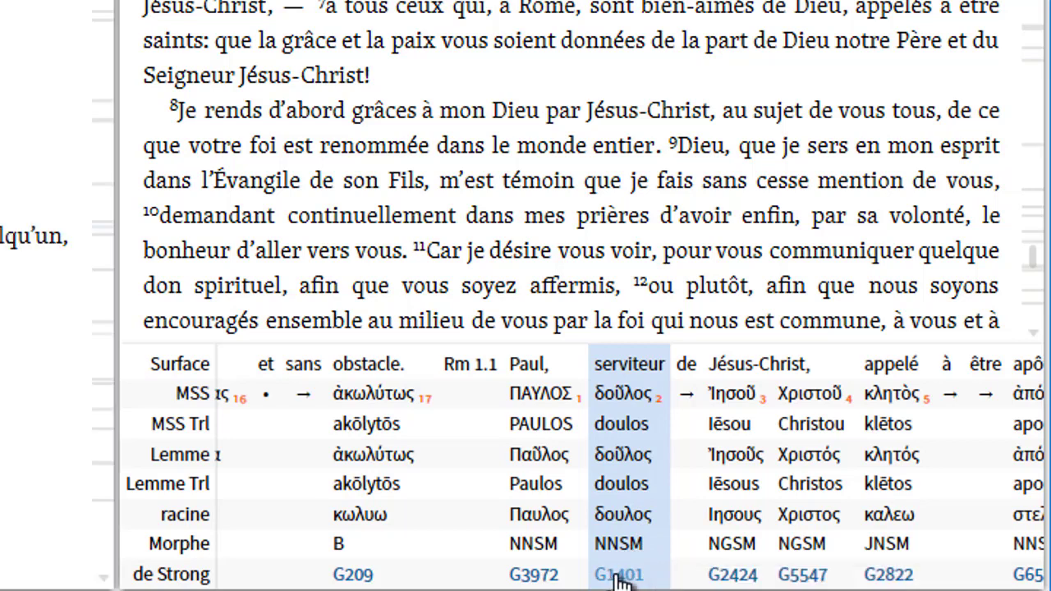
Hide the "racine" row in the reverse interlinear pane.
{"action": "right_click", "coordinate": [177, 371]}
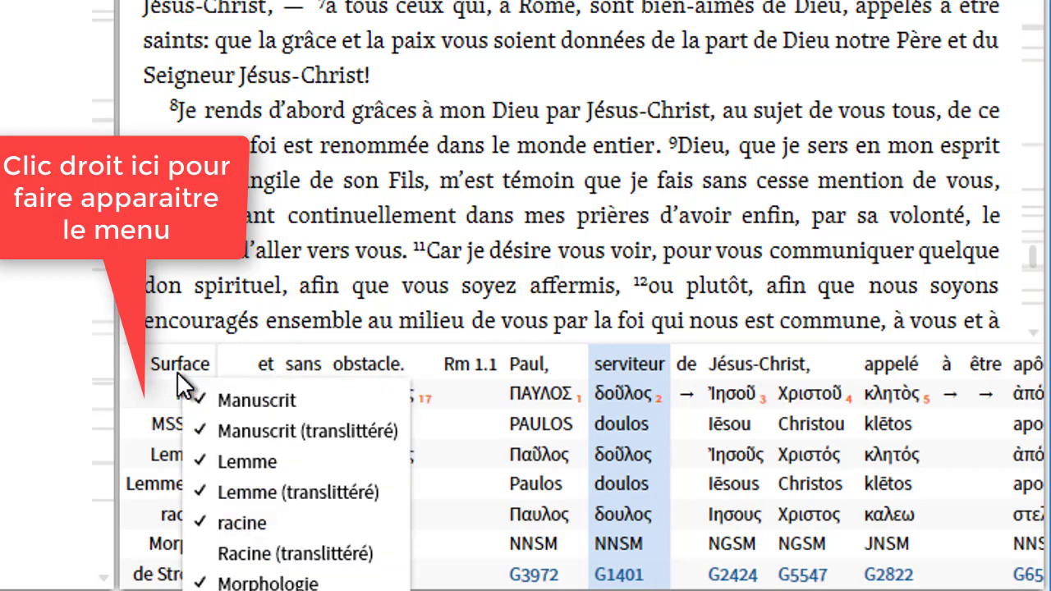
{"action": "left_click", "coordinate": [196, 524]}
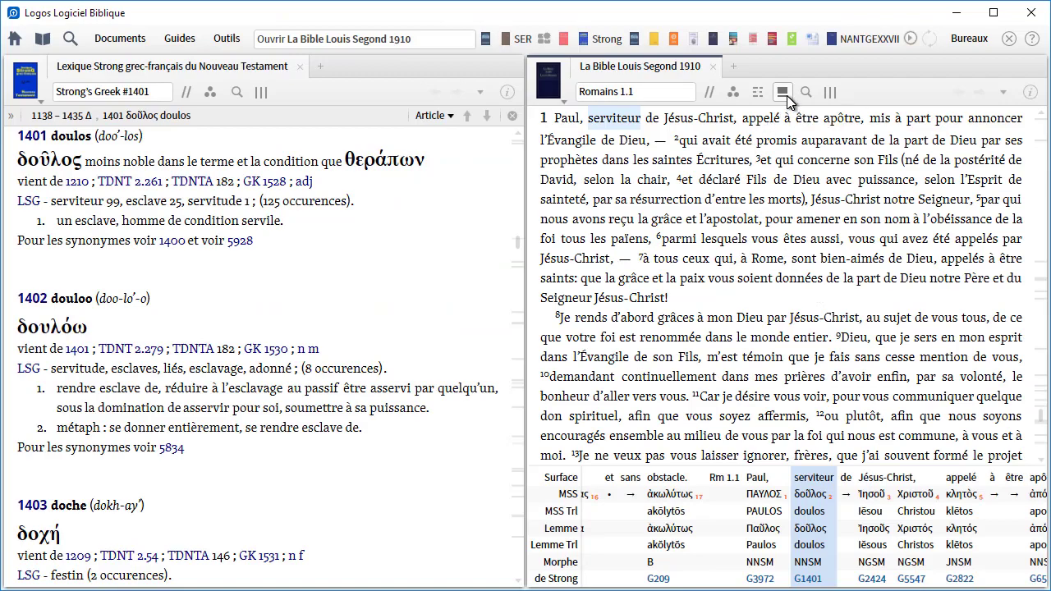
Hide the reverse interlinear pane, turn on the Inline interlinear display and look through the opening verses of Romans 1.
{"action": "left_click", "coordinate": [787, 96]}
{"action": "left_click", "coordinate": [759, 96]}
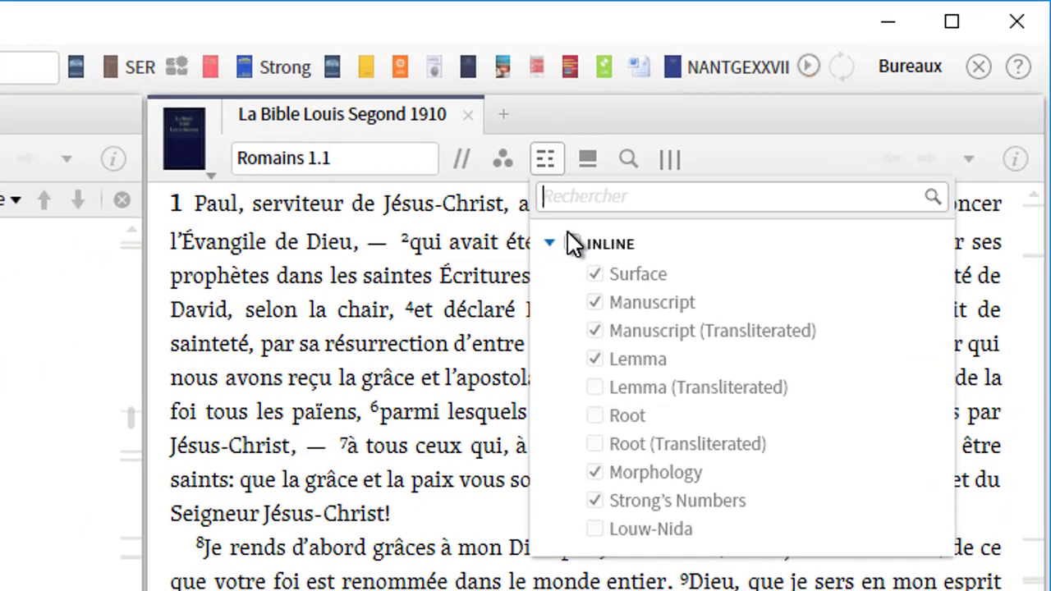
{"action": "left_click", "coordinate": [573, 244]}
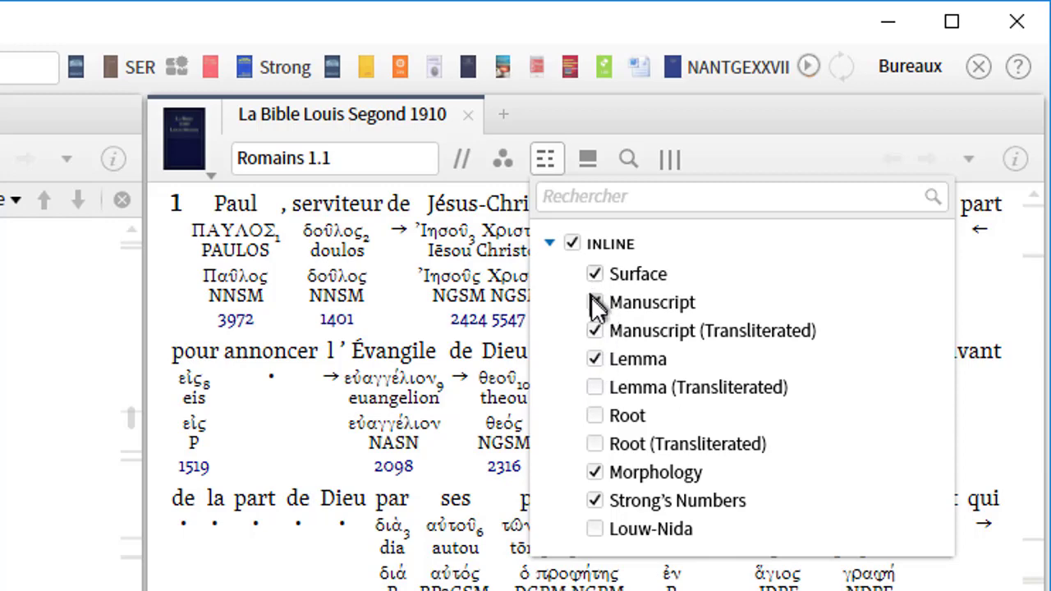
{"action": "left_click", "coordinate": [596, 329]}
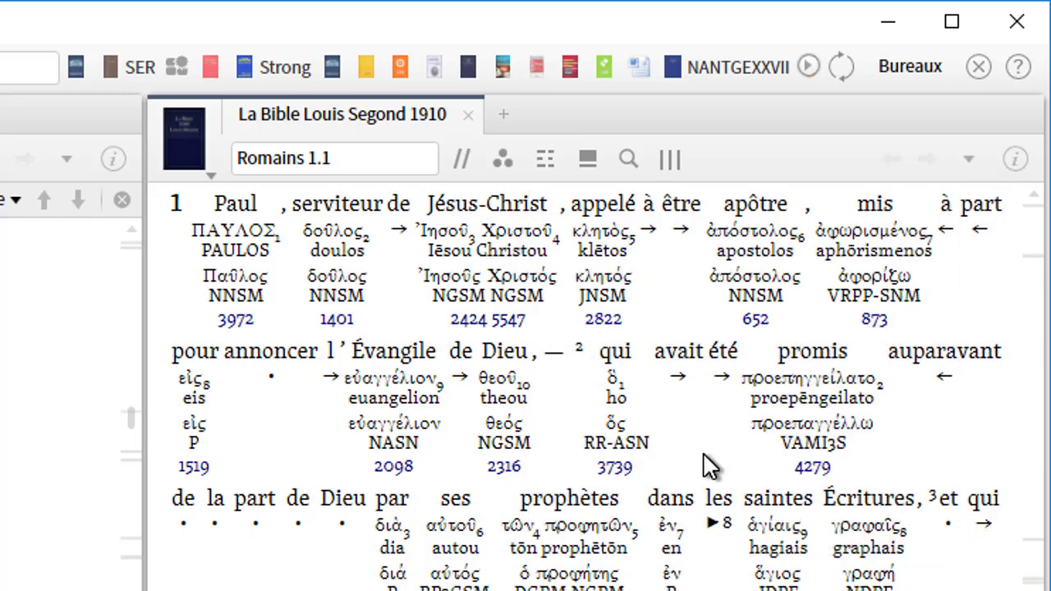
{"action": "scroll", "coordinate": [708, 467], "scroll_direction": "down", "scroll_amount": 15}
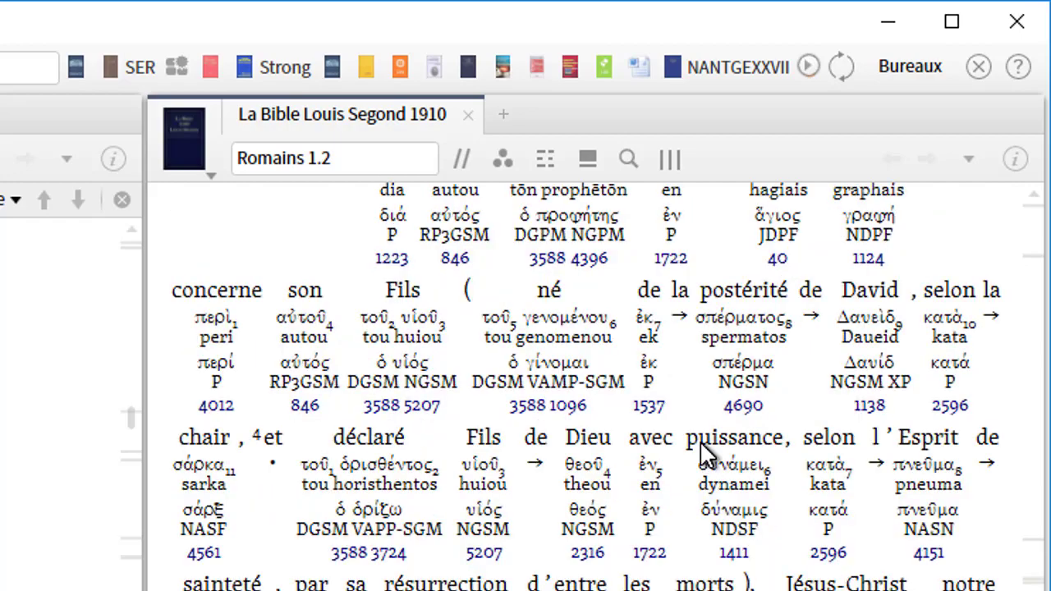
{"action": "scroll", "coordinate": [700, 448], "scroll_direction": "up", "scroll_amount": 10}
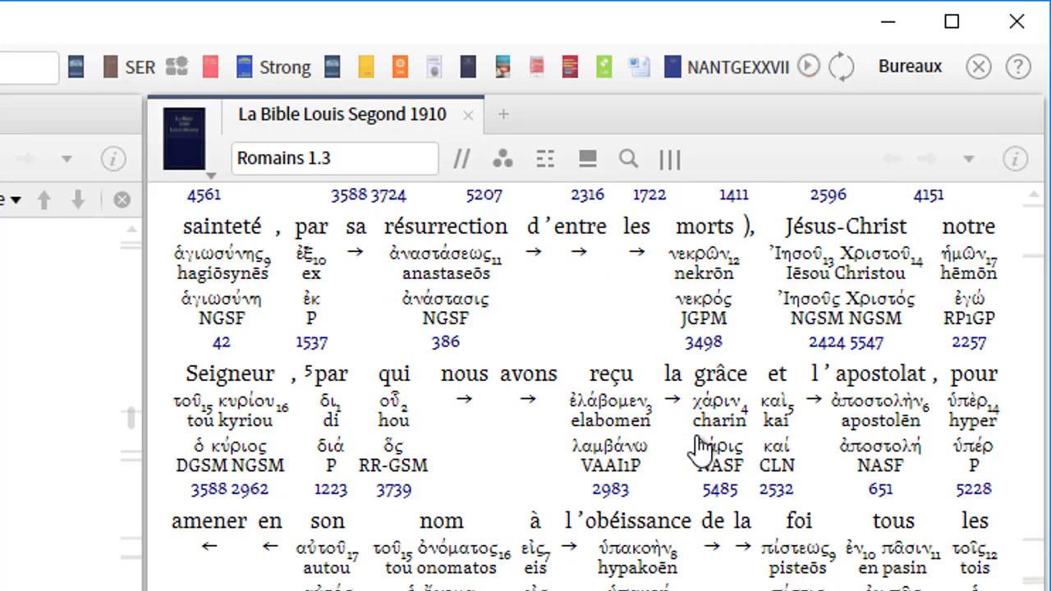
{"action": "scroll", "coordinate": [698, 447], "scroll_direction": "up", "scroll_amount": 5}
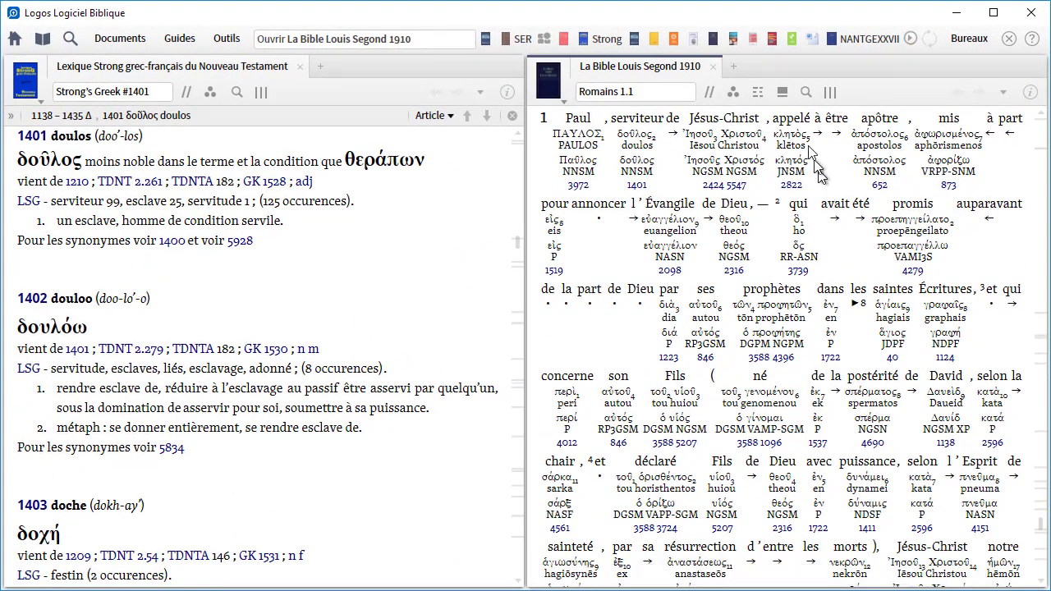
Bring back the reverse interlinear pane and turn off the Inline interlinear display.
{"action": "left_click", "coordinate": [782, 94]}
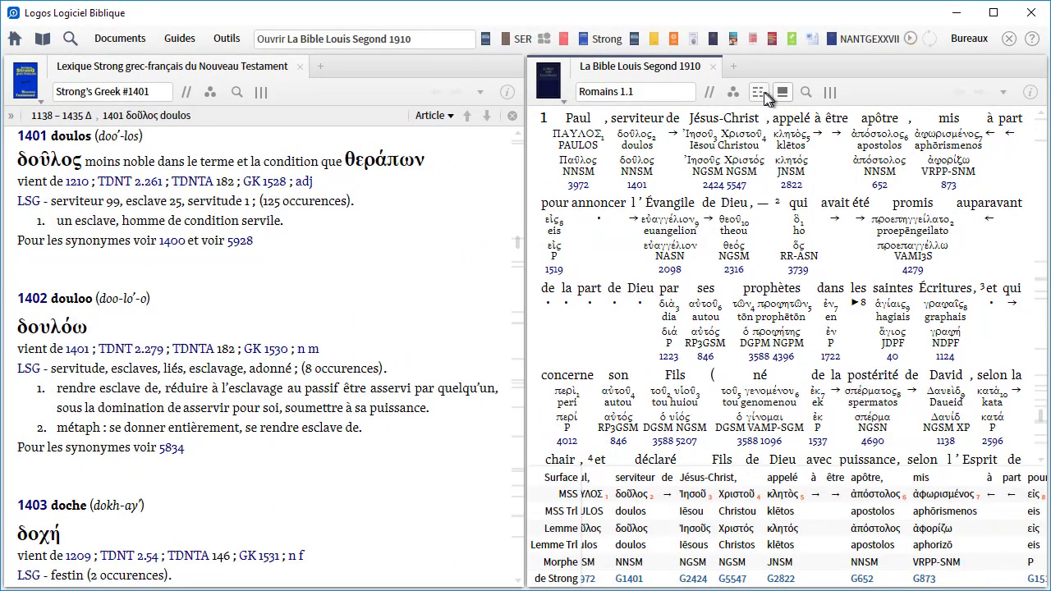
{"action": "left_click", "coordinate": [760, 94]}
{"action": "left_click", "coordinate": [777, 144]}
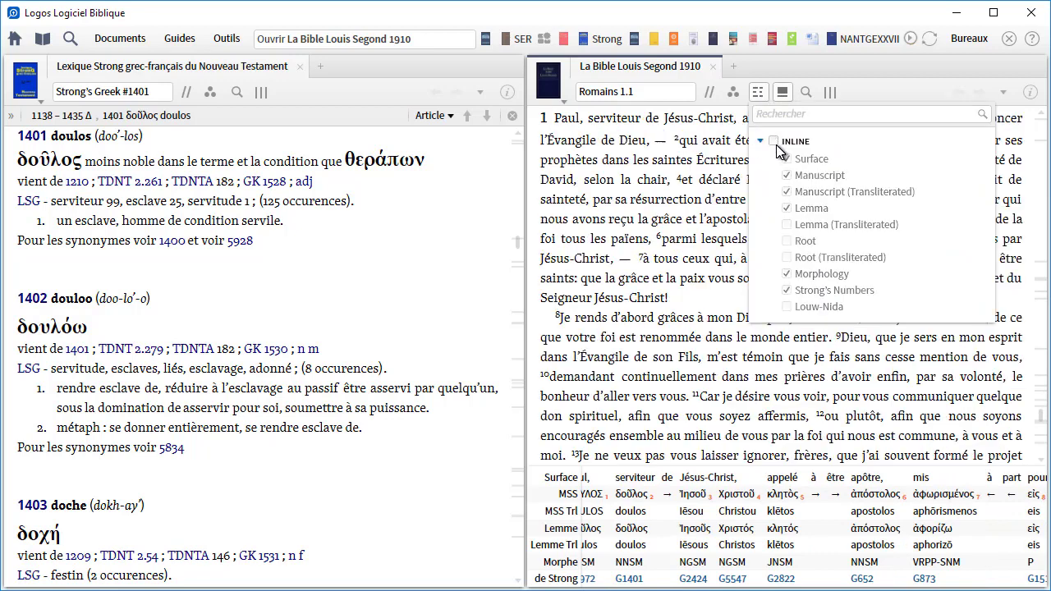
{"action": "left_click", "coordinate": [700, 302]}
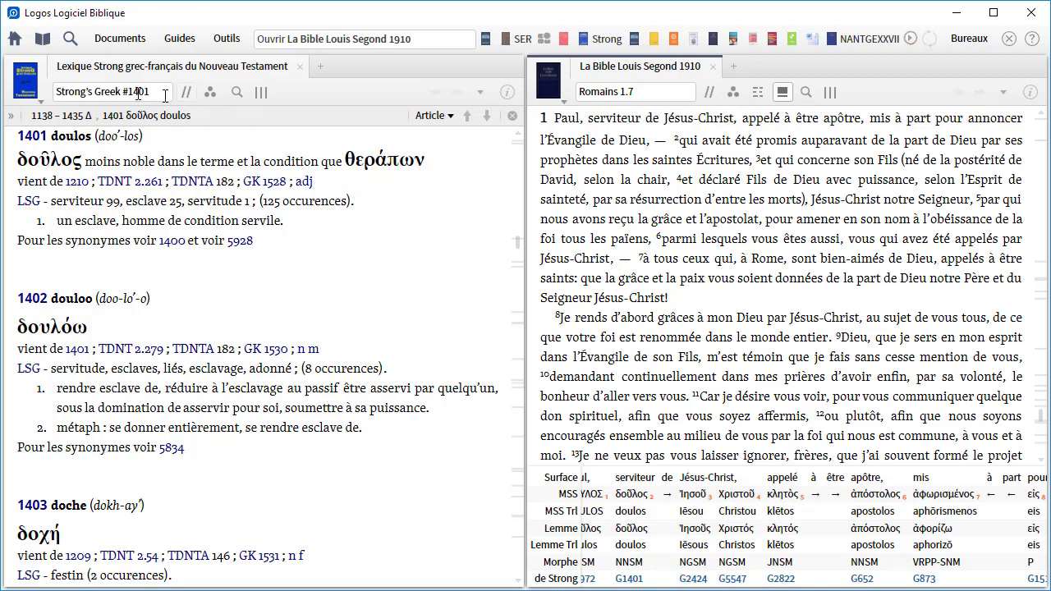
Assign both the Lexique Strong grec-français and La Bible Louis Segond 1910 to link set A.
{"action": "left_click", "coordinate": [34, 80]}
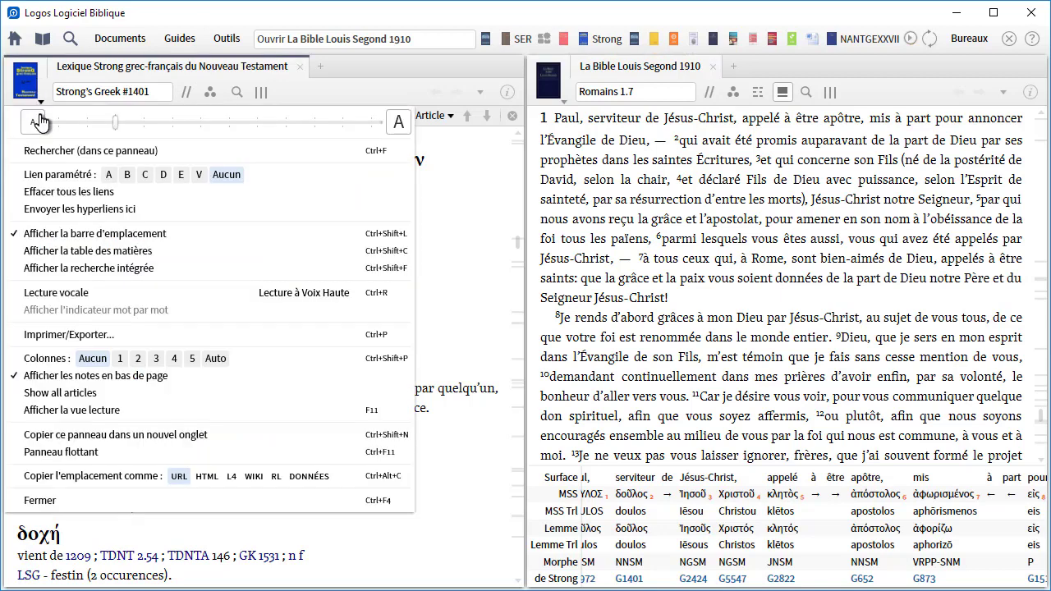
{"action": "left_click", "coordinate": [108, 174]}
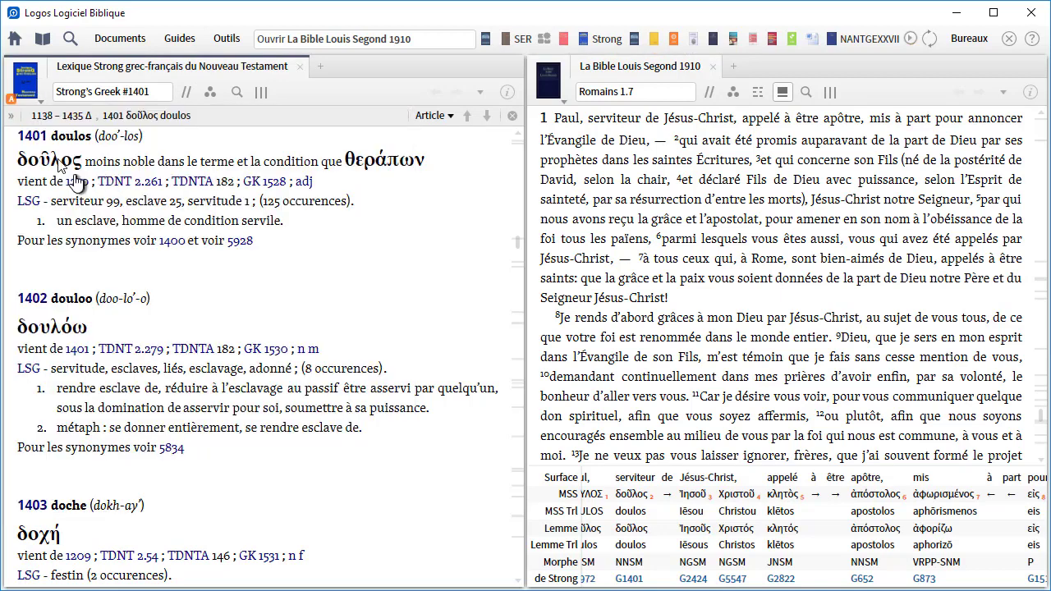
{"action": "left_click", "coordinate": [554, 81]}
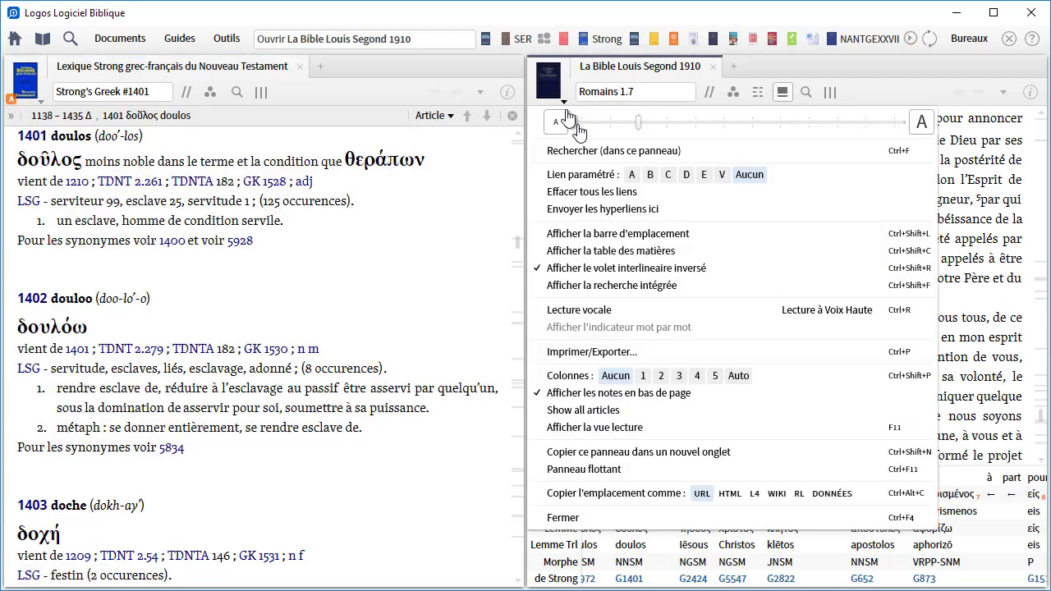
{"action": "left_click", "coordinate": [632, 175]}
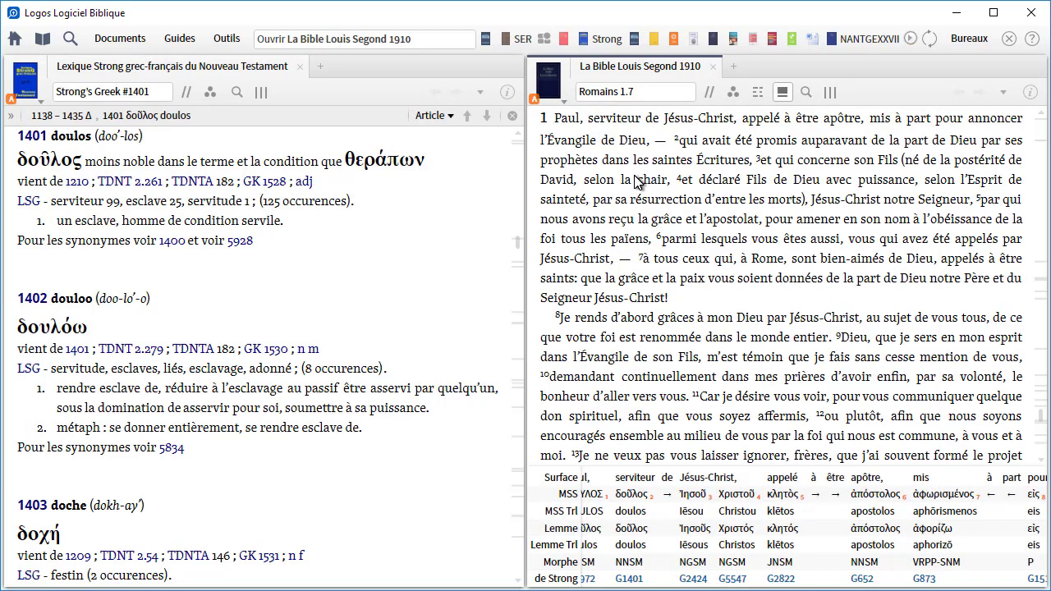
Look up "Écritures" from Romans 1.2 in the Dictionnaire grec-français du Nouveau Testament and dock that dictionary below the Strong lexicon.
{"action": "left_click", "coordinate": [727, 164]}
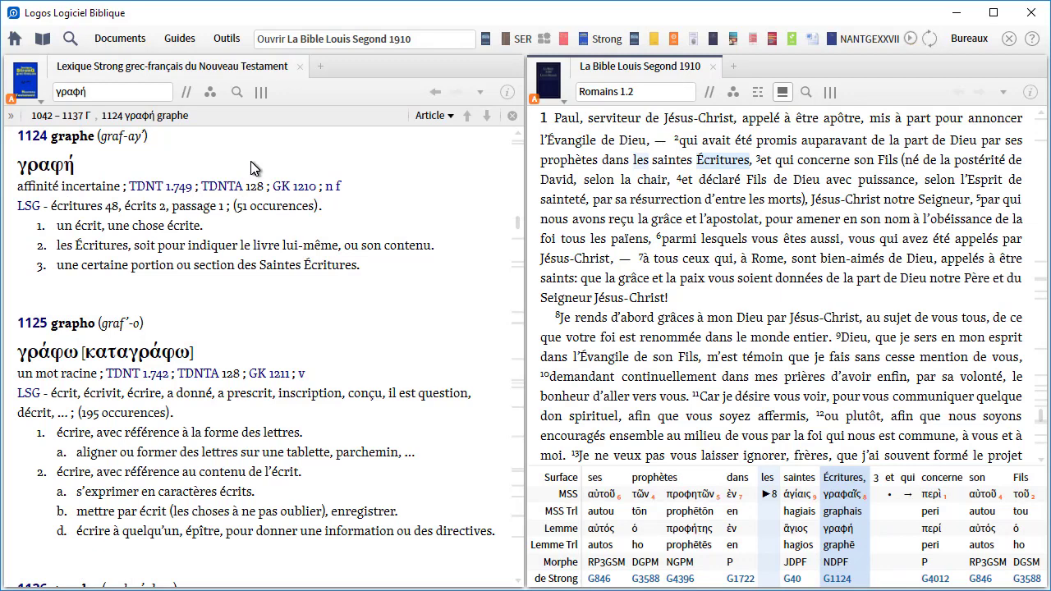
{"action": "right_click", "coordinate": [722, 161]}
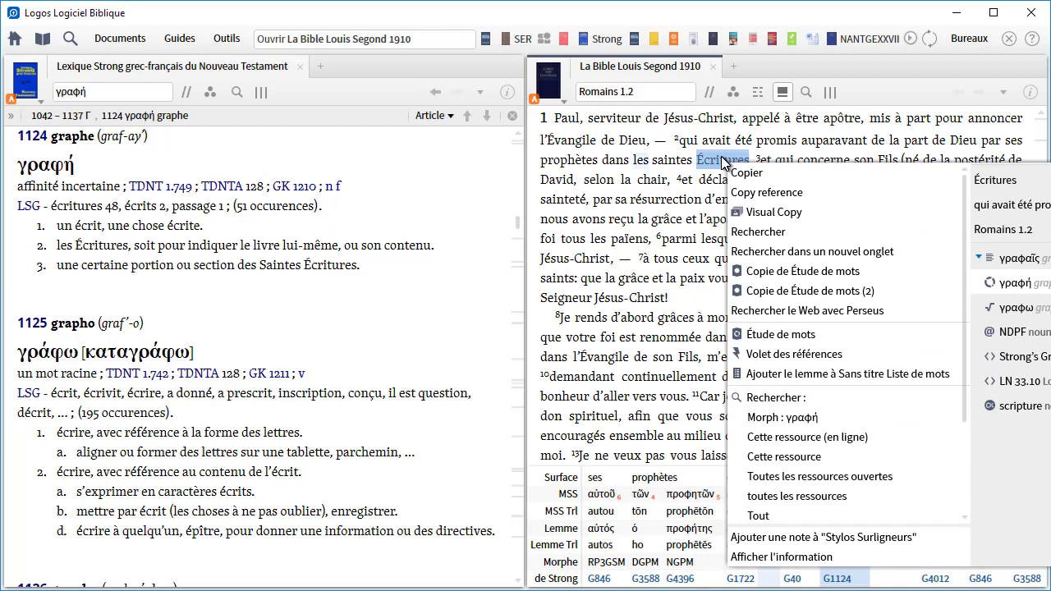
{"action": "scroll", "coordinate": [965, 369], "scroll_direction": "down", "scroll_amount": 3}
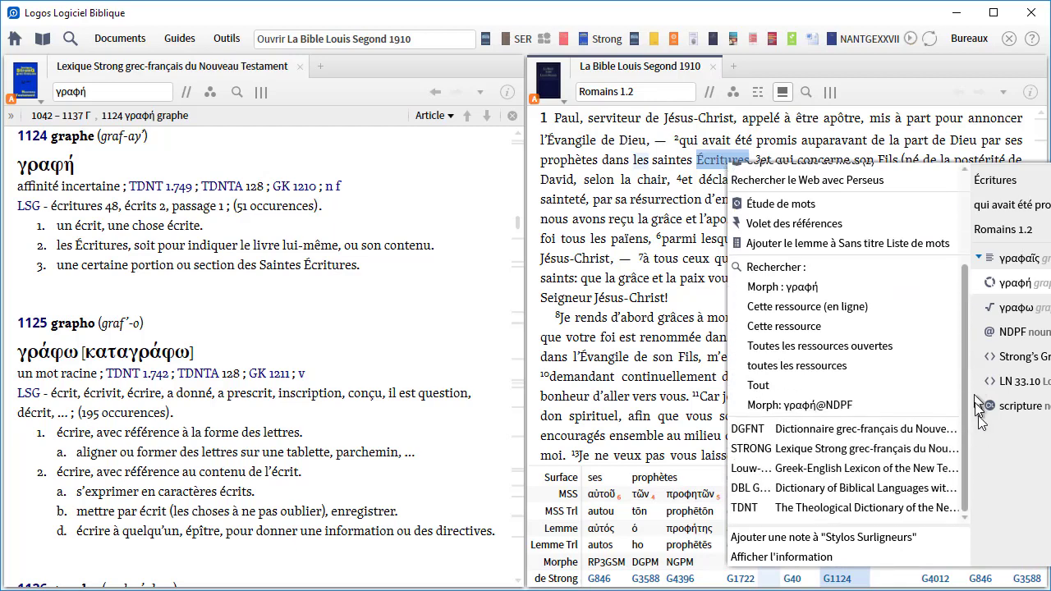
{"action": "left_click", "coordinate": [855, 430]}
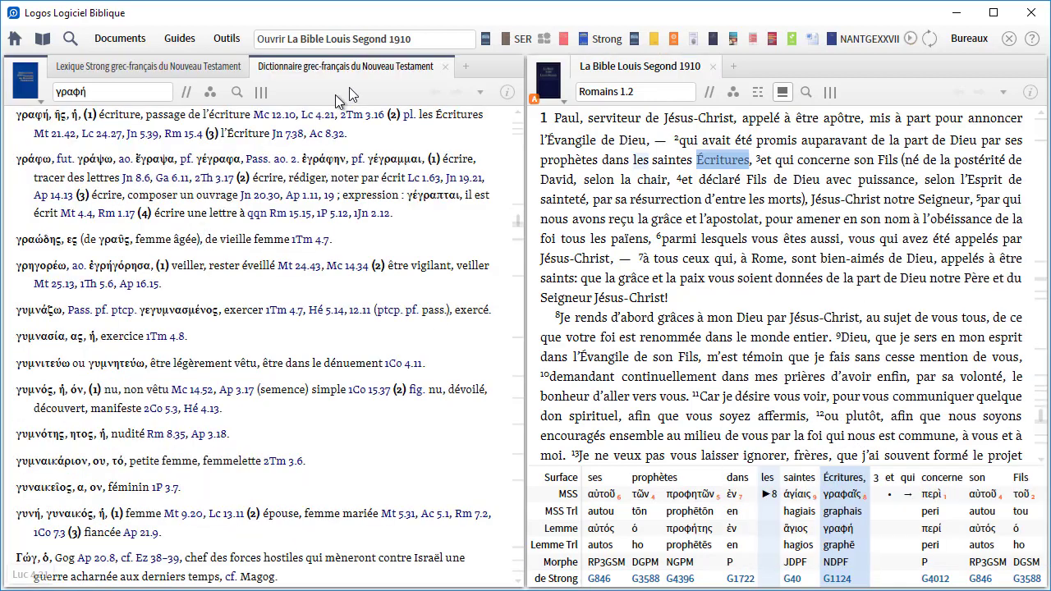
{"action": "left_click_drag", "start_coordinate": [357, 66], "coordinate": [322, 476]}
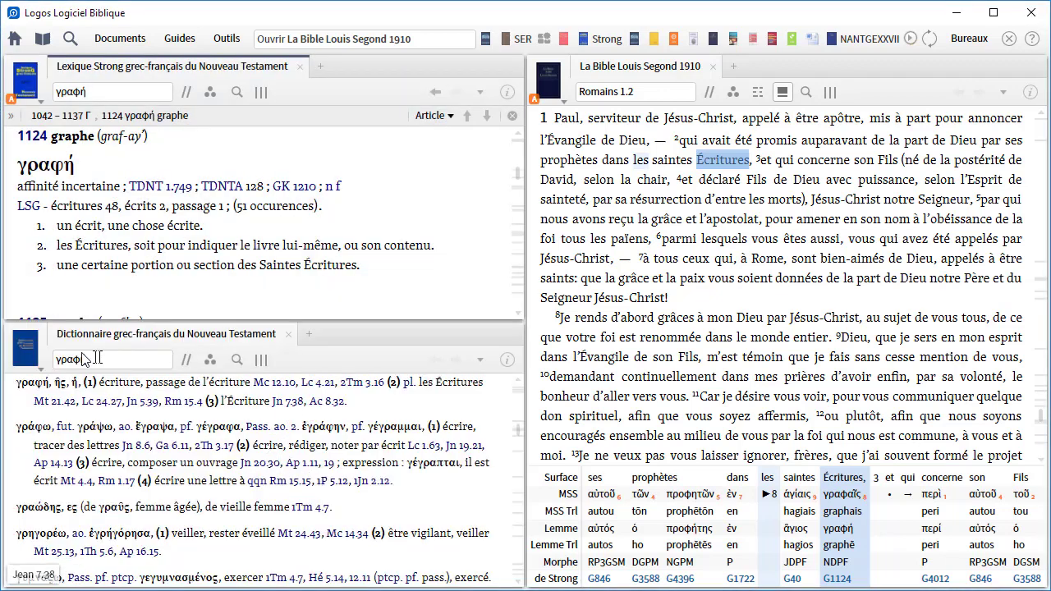
Assign the Dictionnaire grec-français to link set A and look up "Seigneur" from Romans 1.4 in both linked lexicons.
{"action": "left_click", "coordinate": [26, 351]}
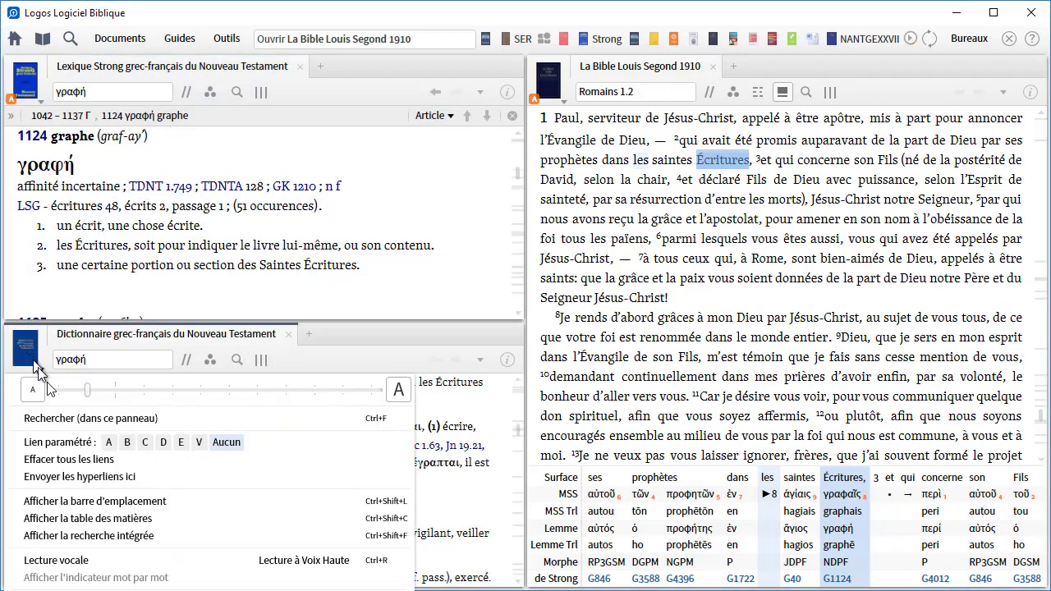
{"action": "left_click", "coordinate": [109, 444]}
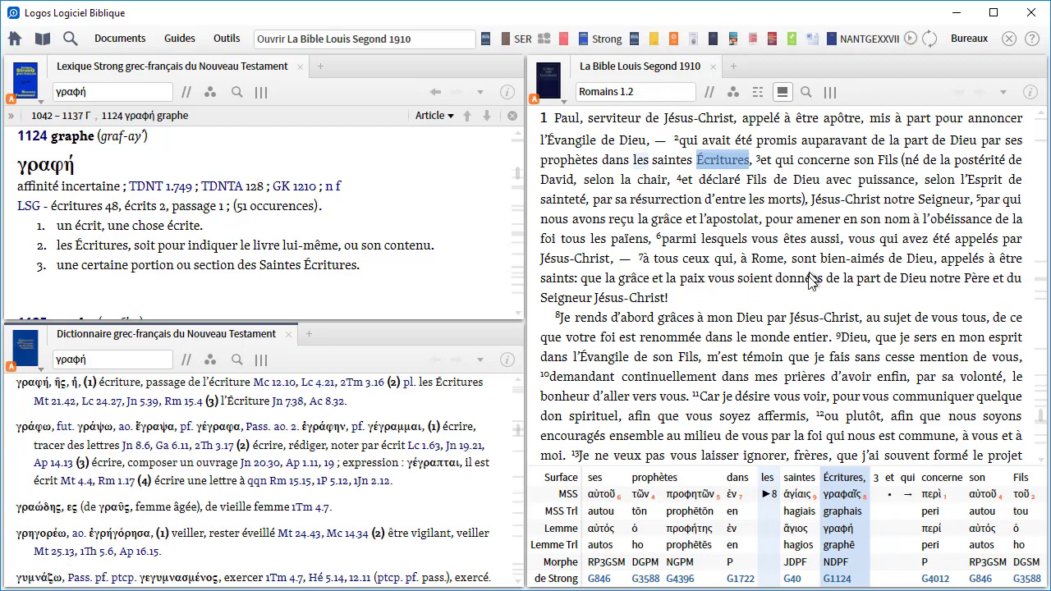
{"action": "left_click", "coordinate": [935, 205]}
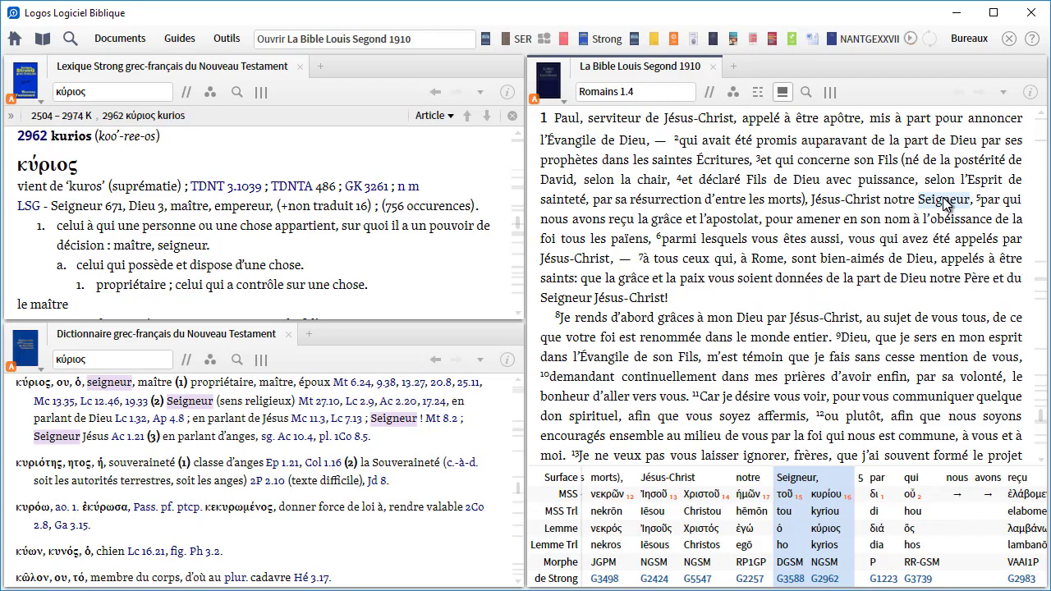
{"action": "mouse_move", "coordinate": [944, 203]}
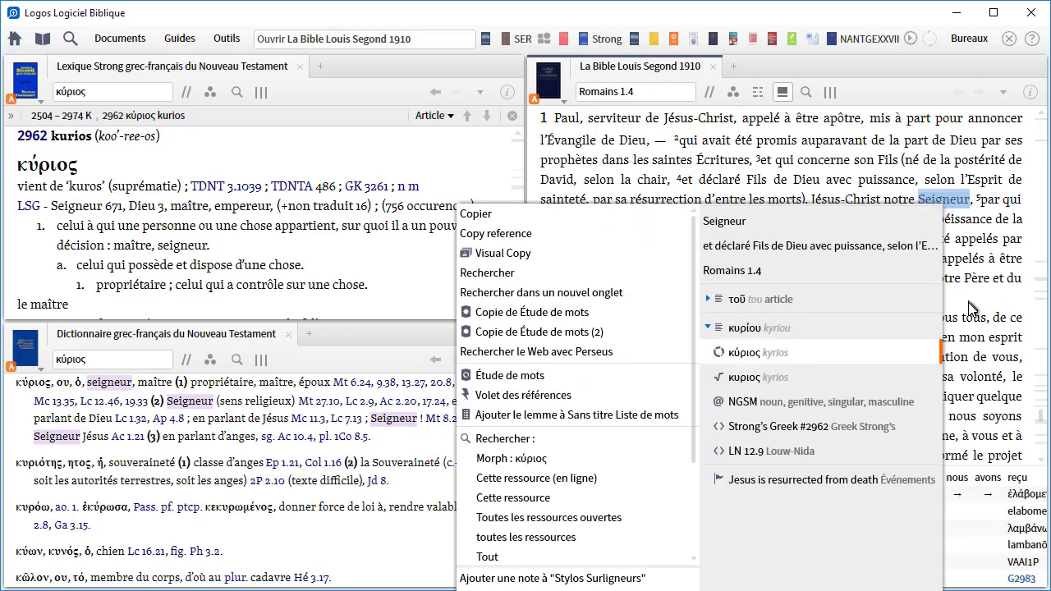
{"action": "left_click", "coordinate": [609, 120]}
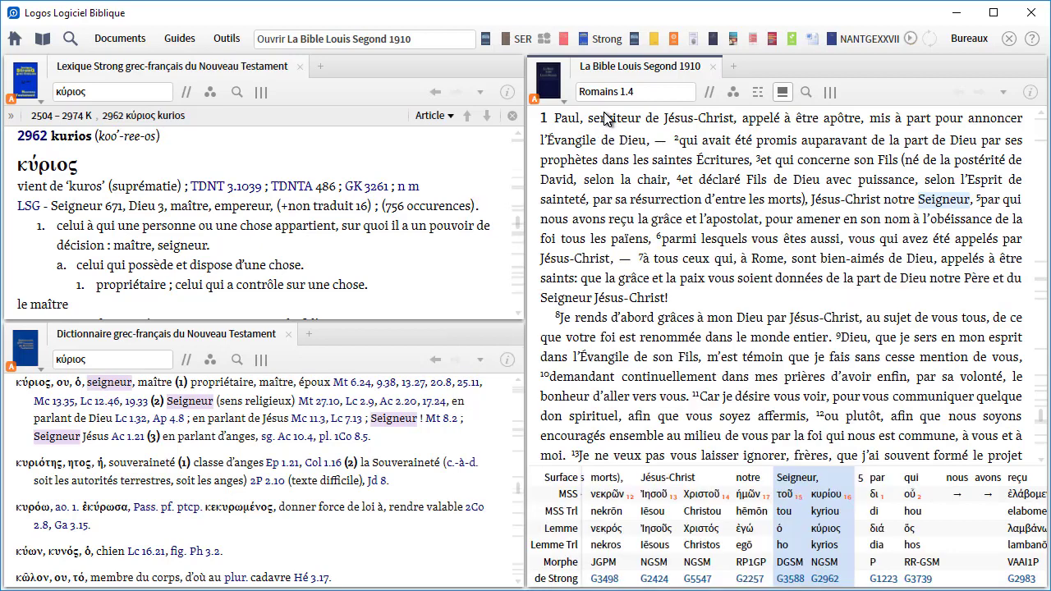
Run an Étude de mots on the lemma δοῦλος behind "serviteur" in Romans 1.1 and close the Dictionnaire grec-français.
{"action": "right_click", "coordinate": [609, 120]}
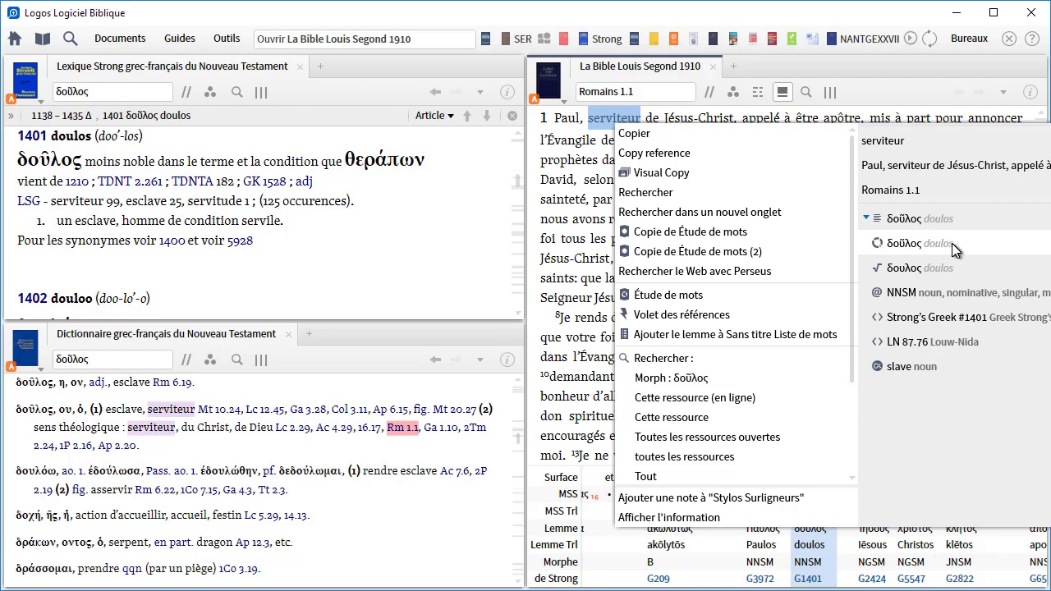
{"action": "left_click", "coordinate": [665, 296]}
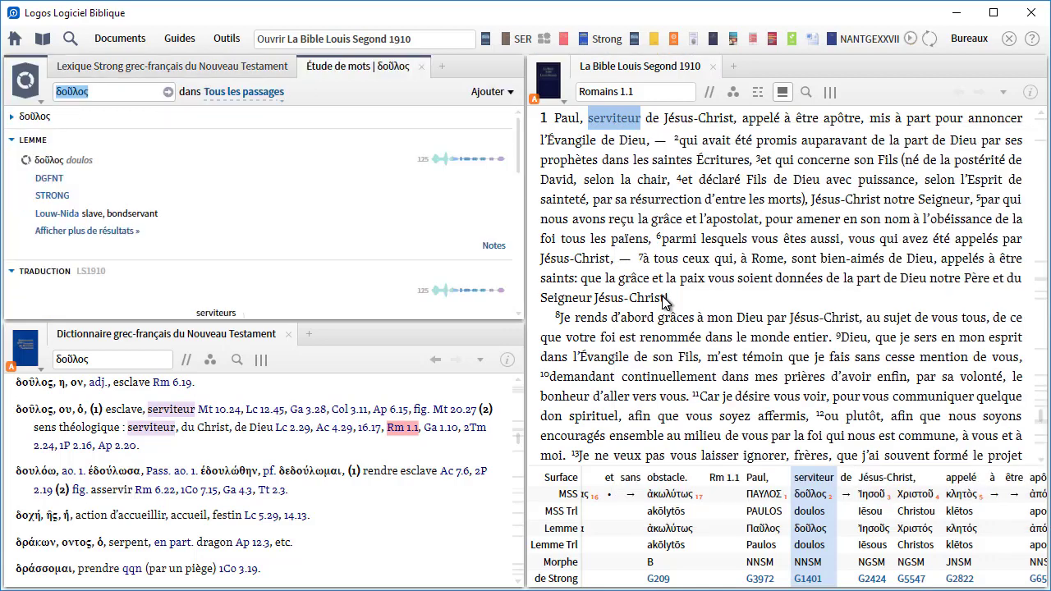
{"action": "left_click", "coordinate": [287, 334]}
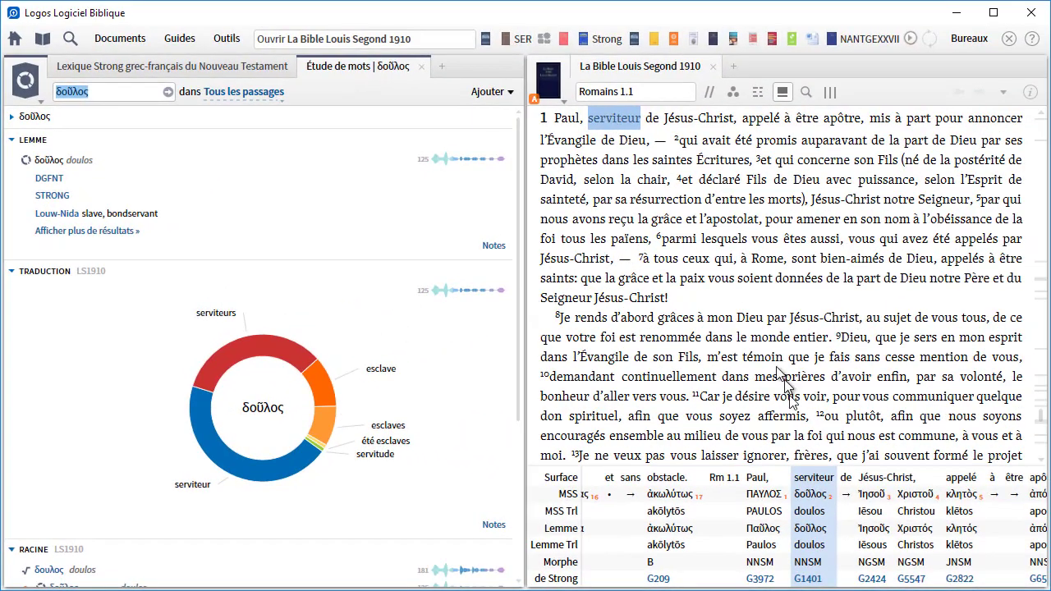
Search La Bible Louis Segond 1910 for the lemma δοῦλος behind "serviteur" and browse the aligned verses.
{"action": "right_click", "coordinate": [616, 125]}
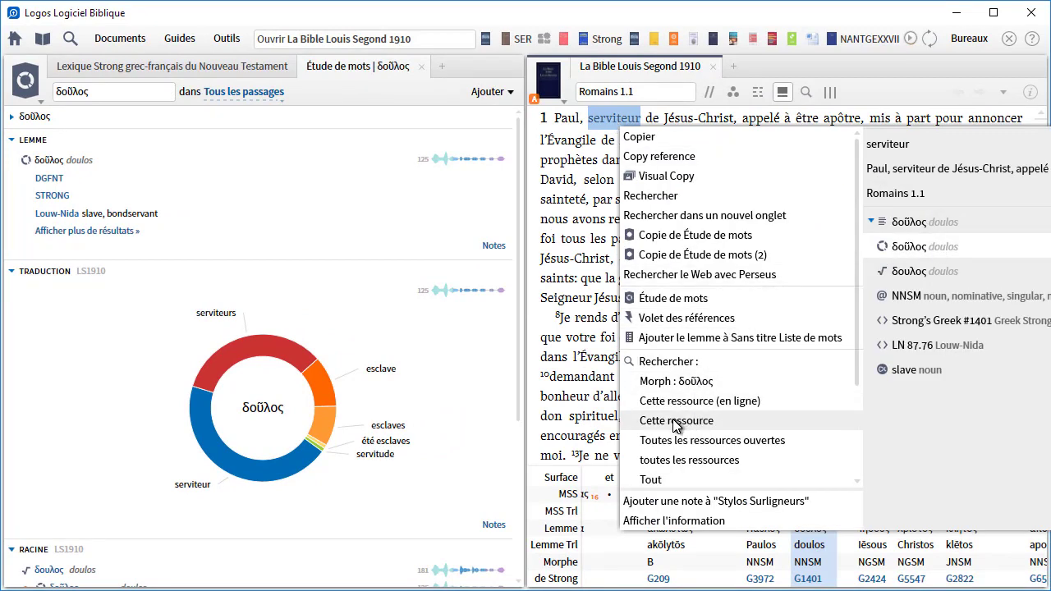
{"action": "left_click", "coordinate": [675, 422]}
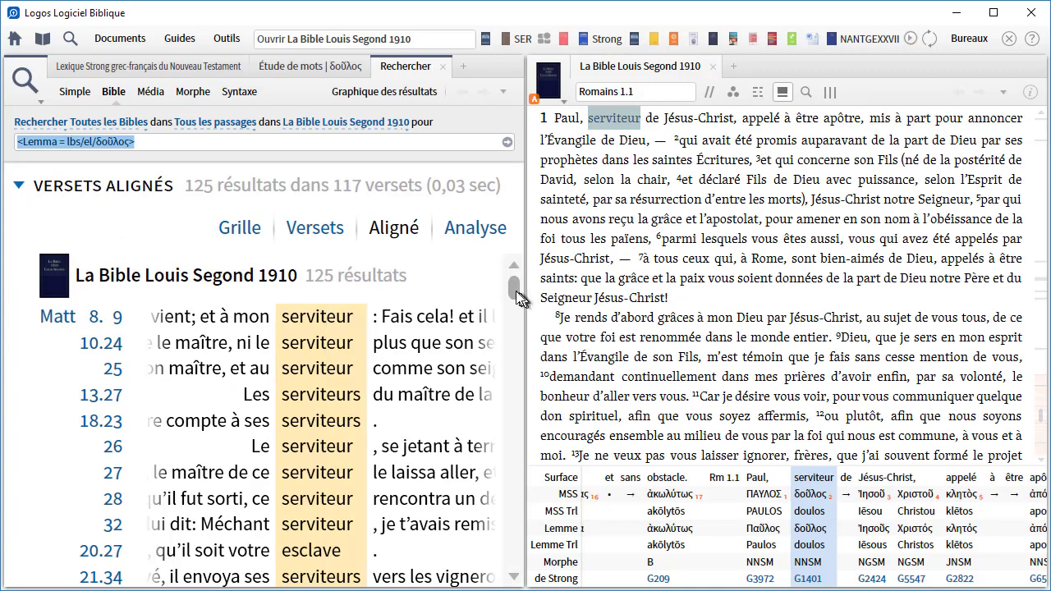
{"action": "left_click_drag", "start_coordinate": [512, 287], "coordinate": [517, 309]}
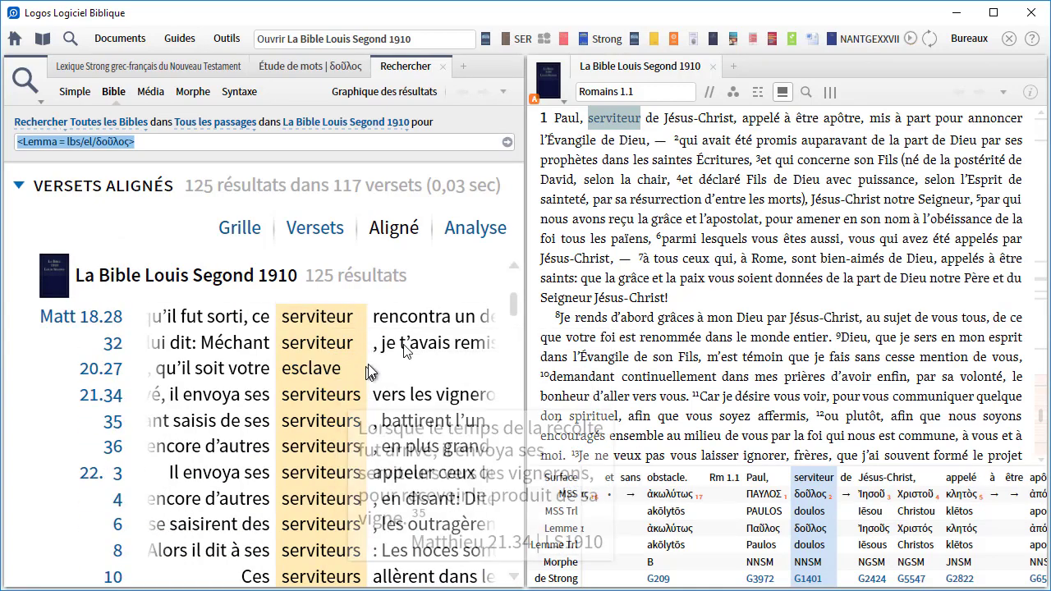
{"action": "left_click_drag", "start_coordinate": [517, 308], "coordinate": [516, 276]}
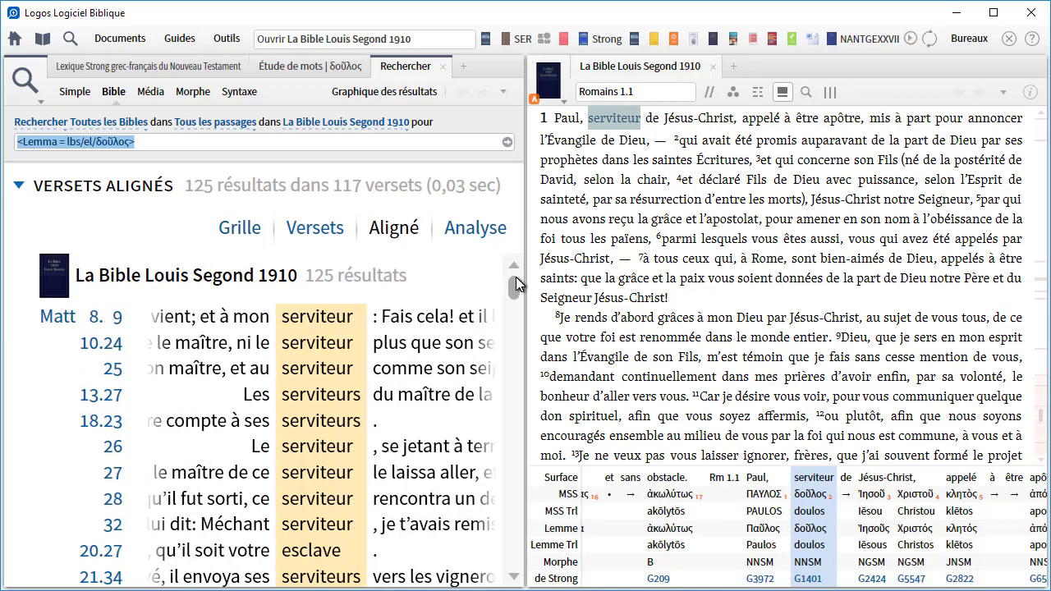
Finish browsing the aligned verses for δοῦλος, close the search and examine the Racine section of the δοῦλος Étude de mots.
{"action": "left_click_drag", "start_coordinate": [516, 277], "coordinate": [509, 354]}
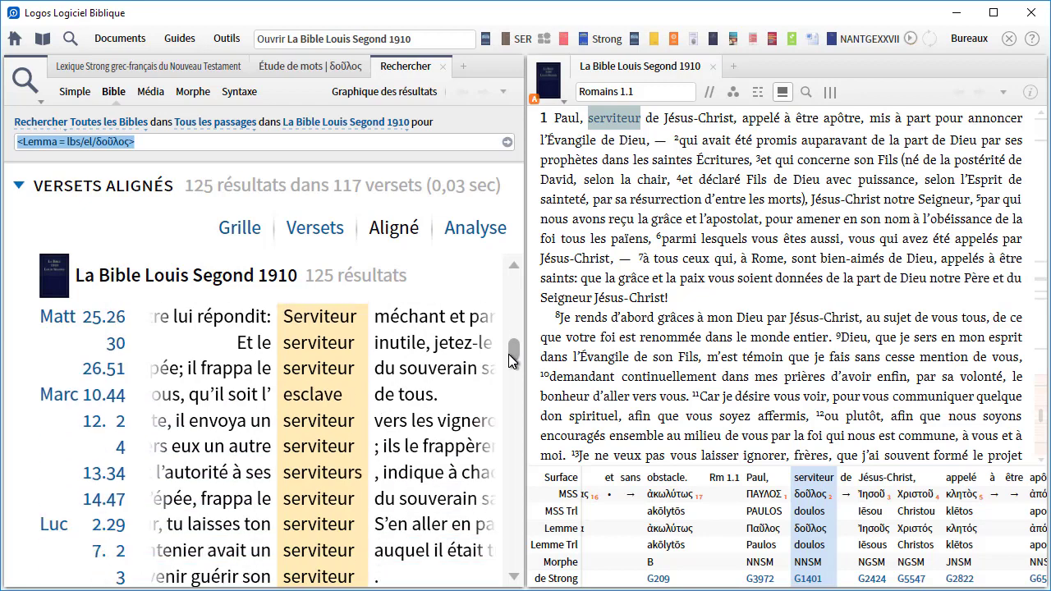
{"action": "left_click", "coordinate": [444, 66]}
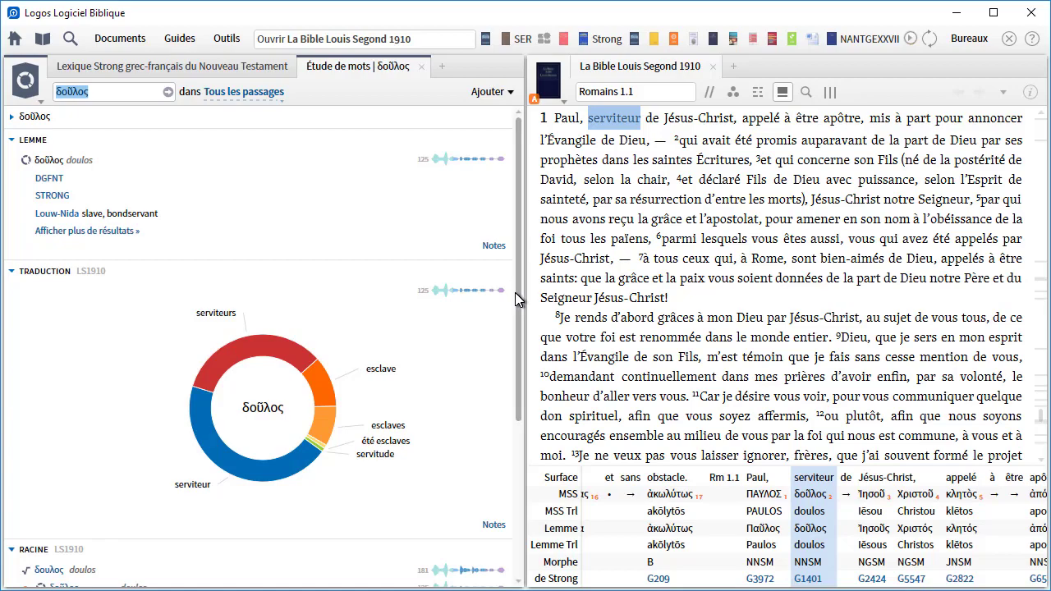
{"action": "left_click_drag", "start_coordinate": [515, 292], "coordinate": [531, 419]}
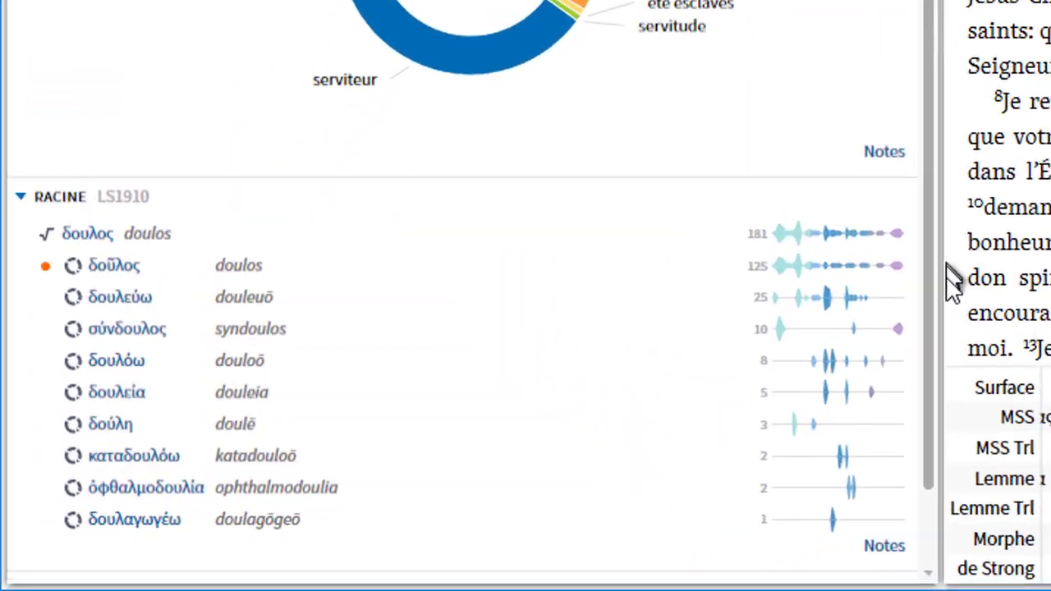
{"action": "left_click_drag", "start_coordinate": [949, 267], "coordinate": [958, 297]}
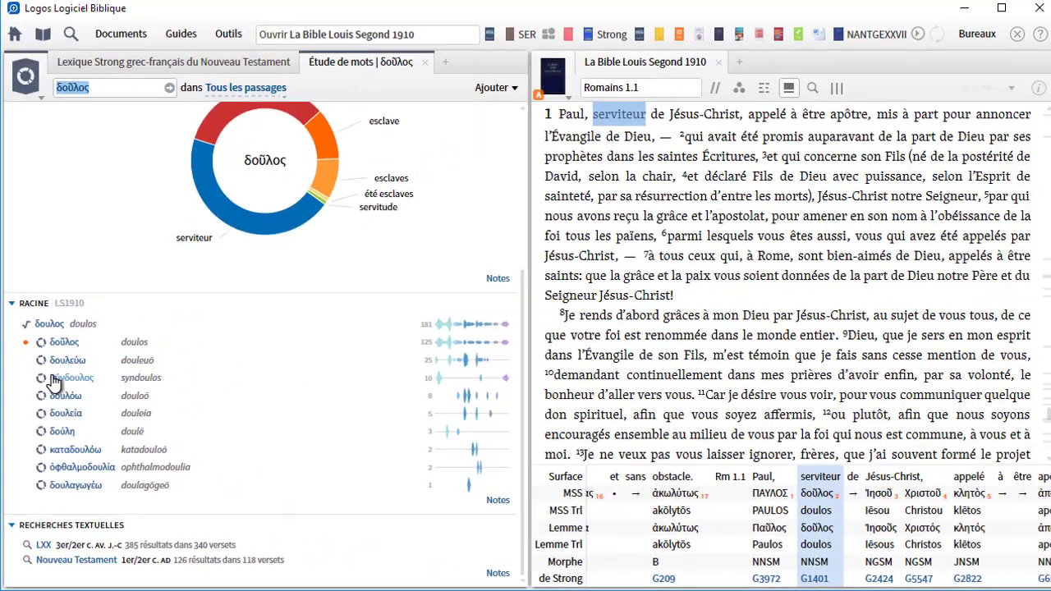
Open an Étude de mots on the related lemma δουλεύω from the Racine section of δοῦλος, and close it after viewing.
{"action": "mouse_move", "coordinate": [98, 187]}
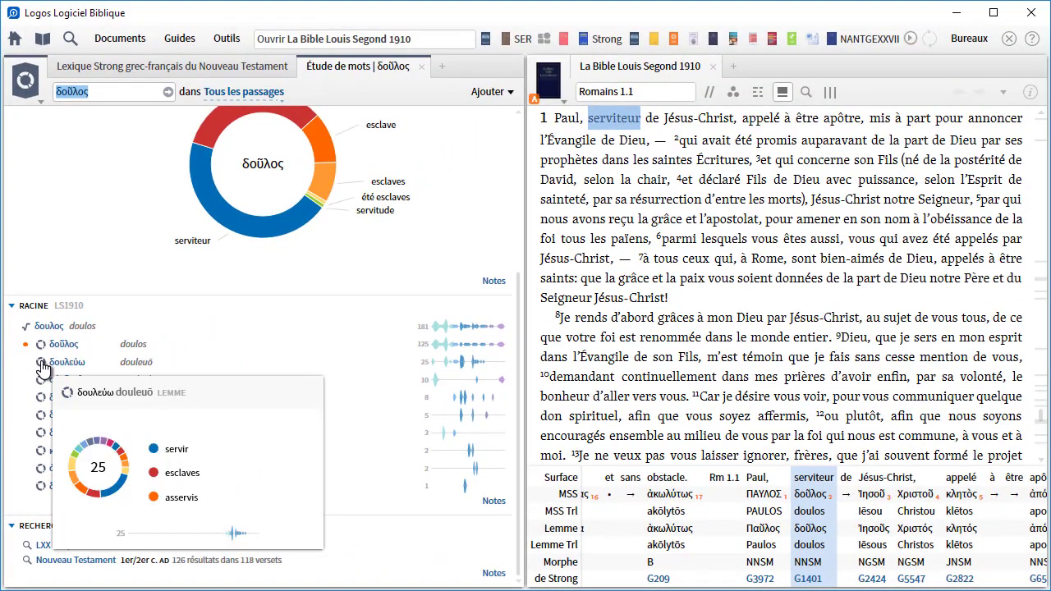
{"action": "left_click", "coordinate": [43, 368]}
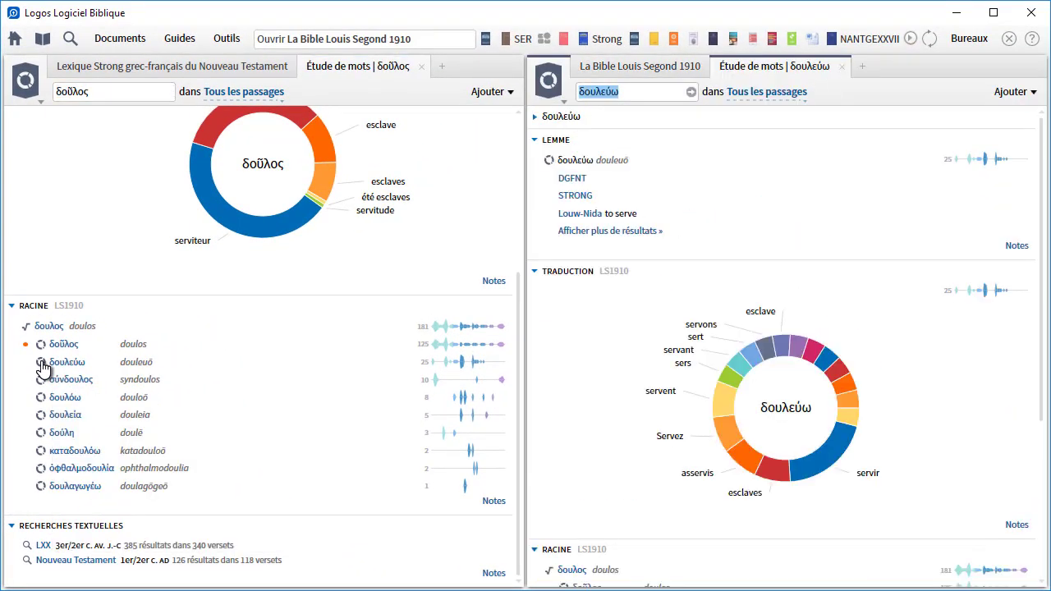
{"action": "left_click", "coordinate": [846, 74]}
{"action": "left_click", "coordinate": [842, 67]}
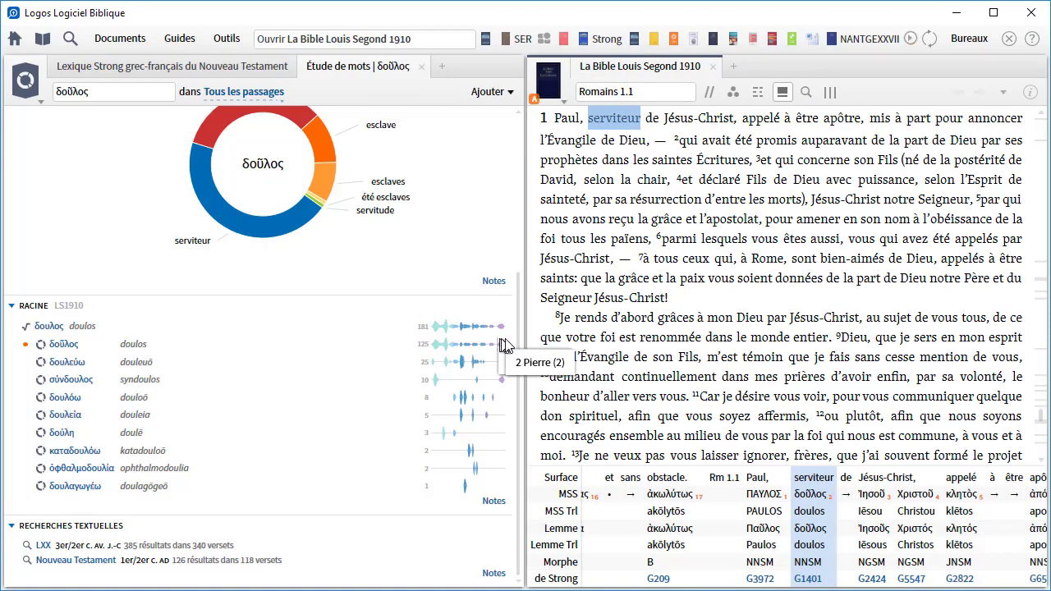
{"action": "left_click_drag", "start_coordinate": [518, 345], "coordinate": [498, 160]}
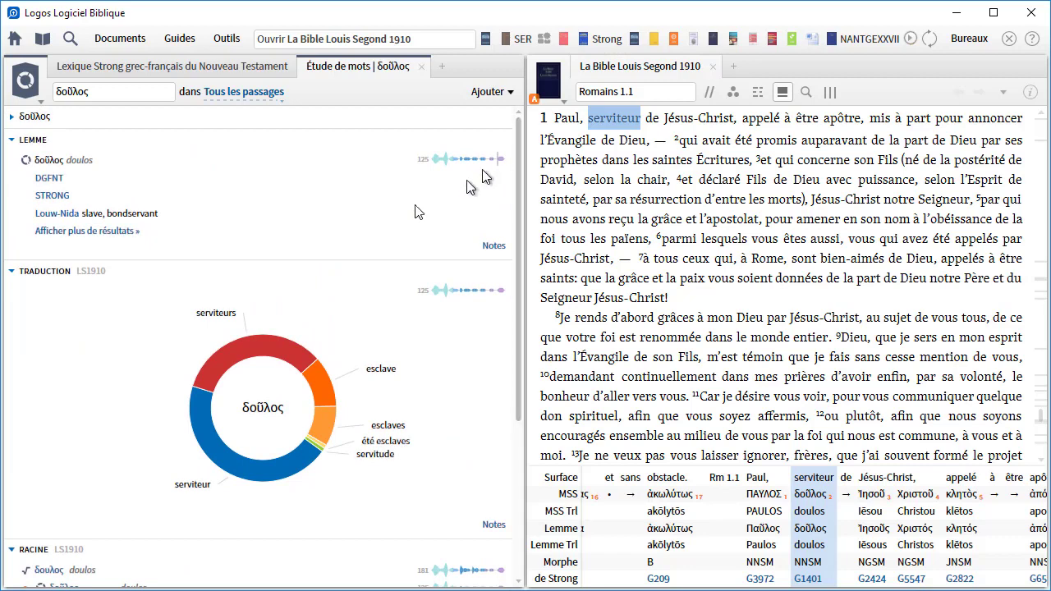
Run a Guide Exégétique on the Romains 1.1 reference and expand its Mot à mot section.
{"action": "mouse_move", "coordinate": [616, 123]}
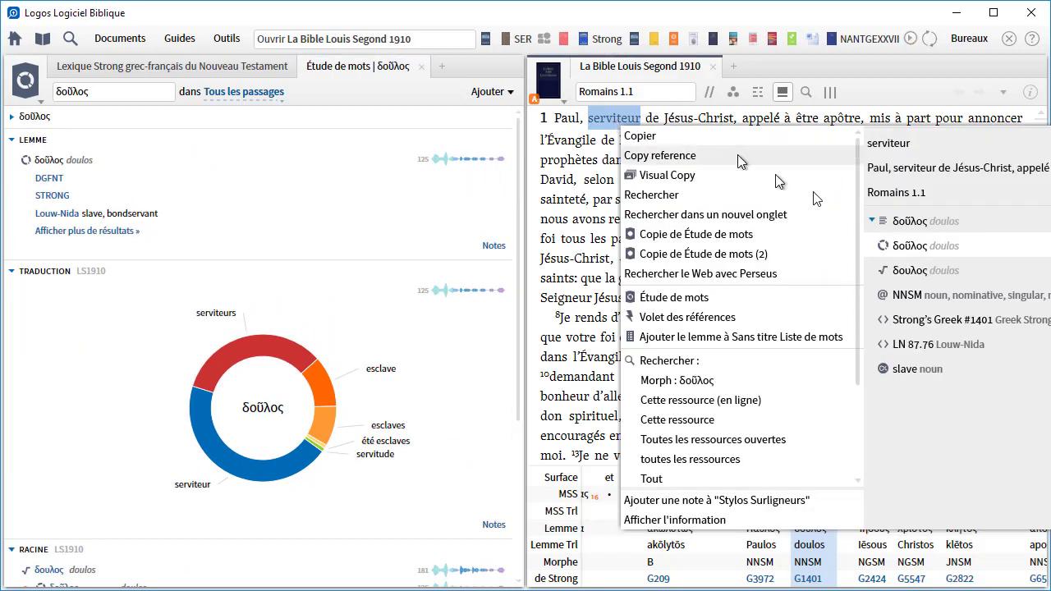
{"action": "left_click", "coordinate": [903, 199]}
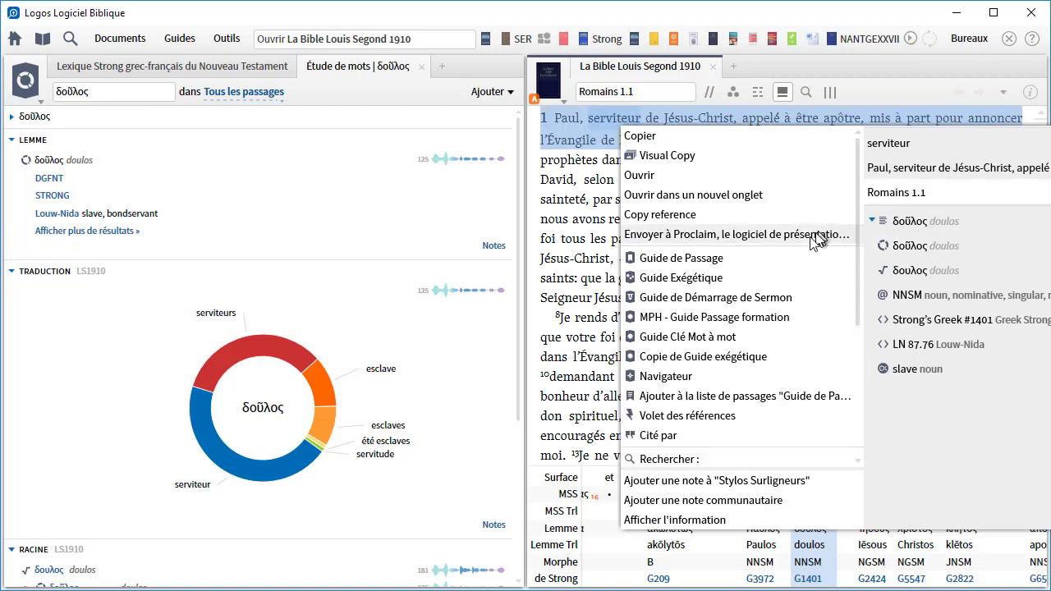
{"action": "left_click", "coordinate": [681, 277]}
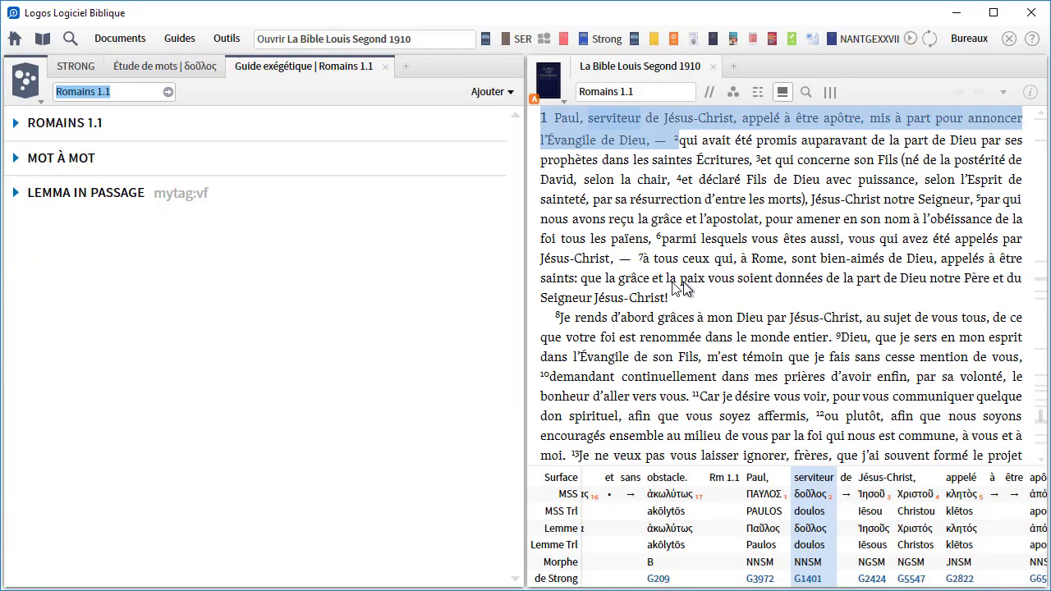
{"action": "left_click", "coordinate": [16, 157]}
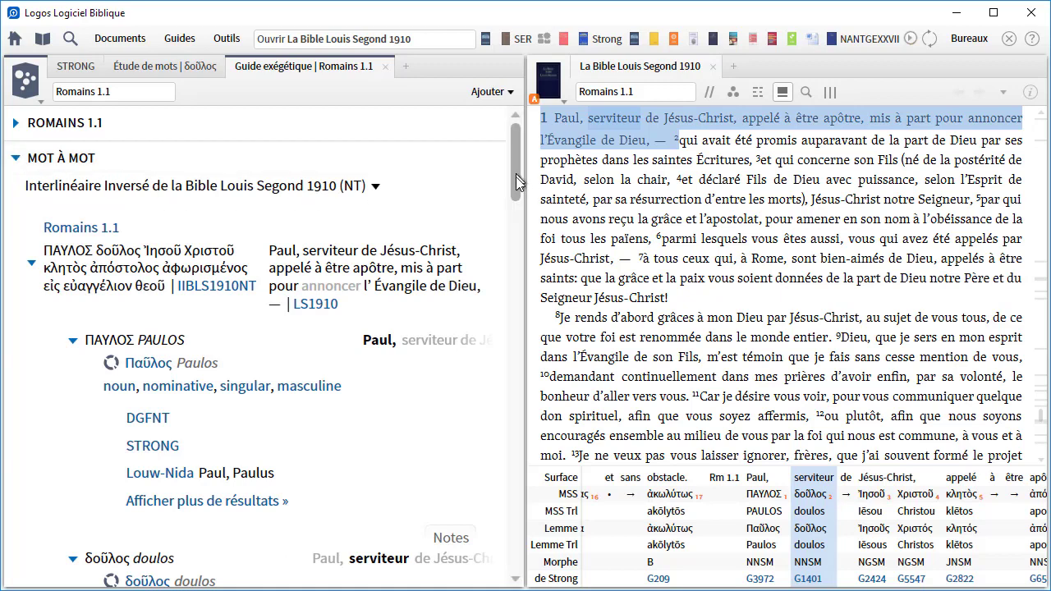
{"action": "mouse_move", "coordinate": [517, 184]}
{"action": "left_mouse_down"}
{"action": "mouse_move", "coordinate": [519, 196]}
{"action": "mouse_move", "coordinate": [518, 186]}
{"action": "left_mouse_up"}
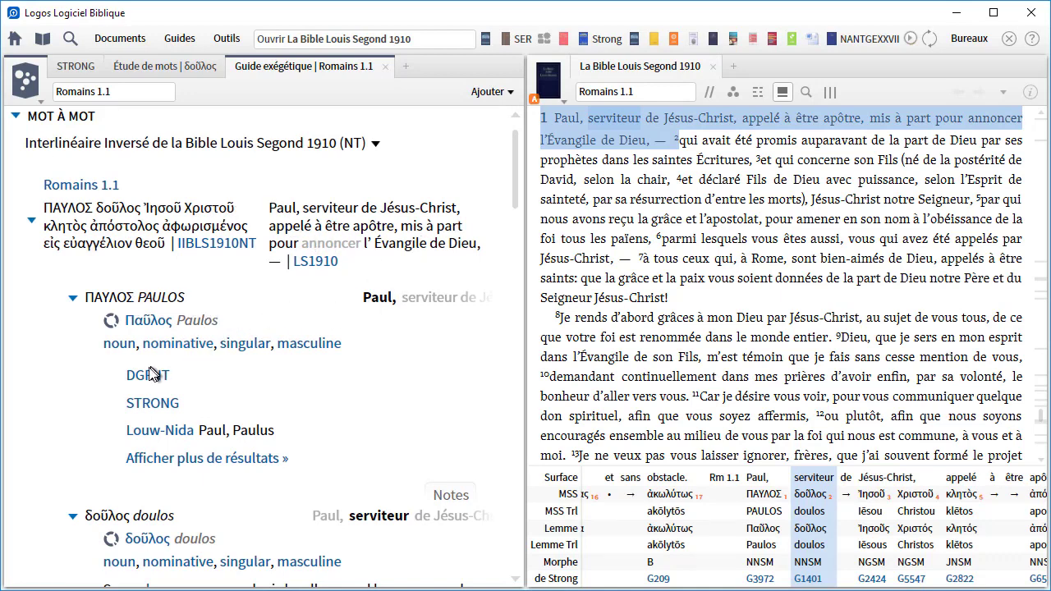
{"action": "mouse_move", "coordinate": [146, 382]}
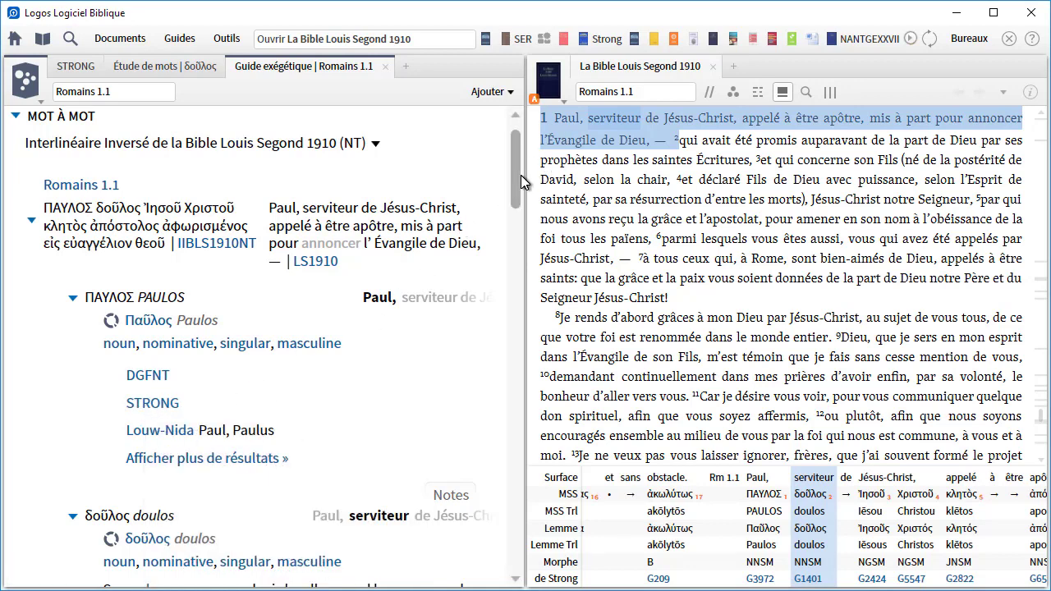
Run an Étude de mots on the lemma ἀπόστολος from its entry in the Guide Exégétique's Mot à mot section.
{"action": "left_click_drag", "start_coordinate": [519, 177], "coordinate": [521, 385]}
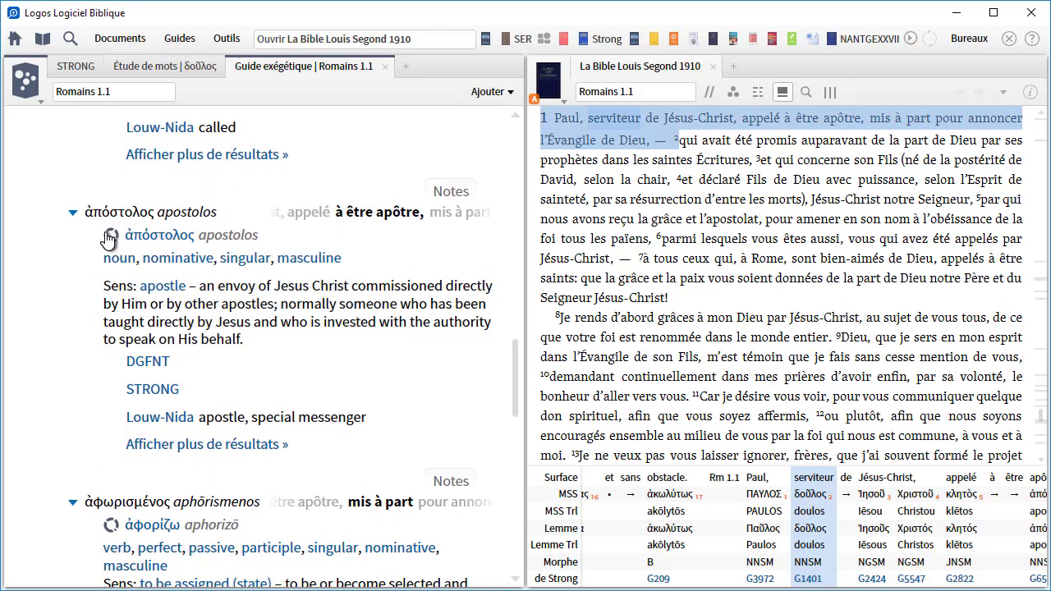
{"action": "mouse_move", "coordinate": [109, 239]}
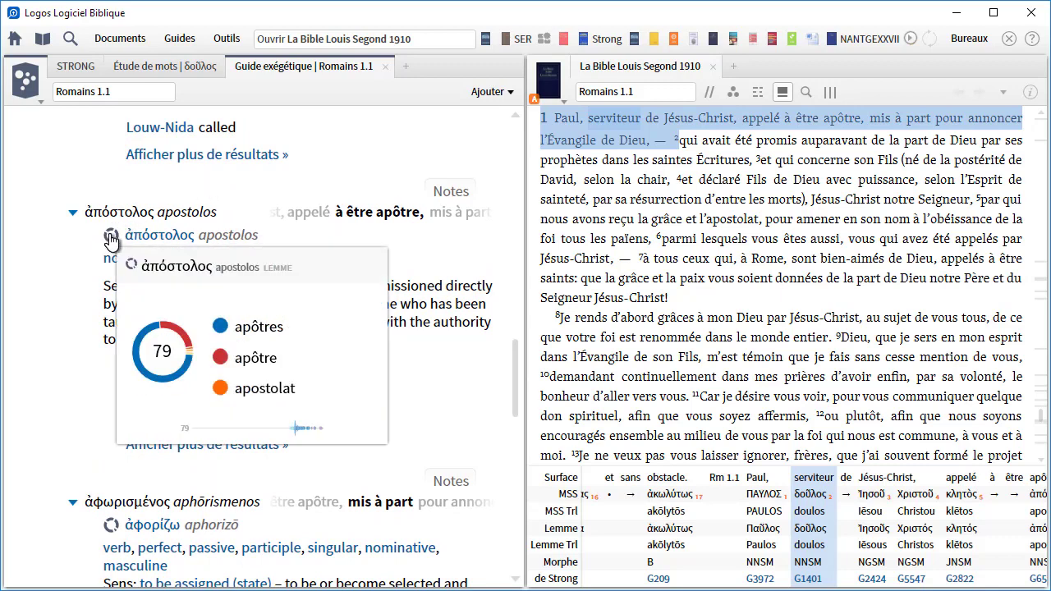
{"action": "left_click", "coordinate": [112, 241]}
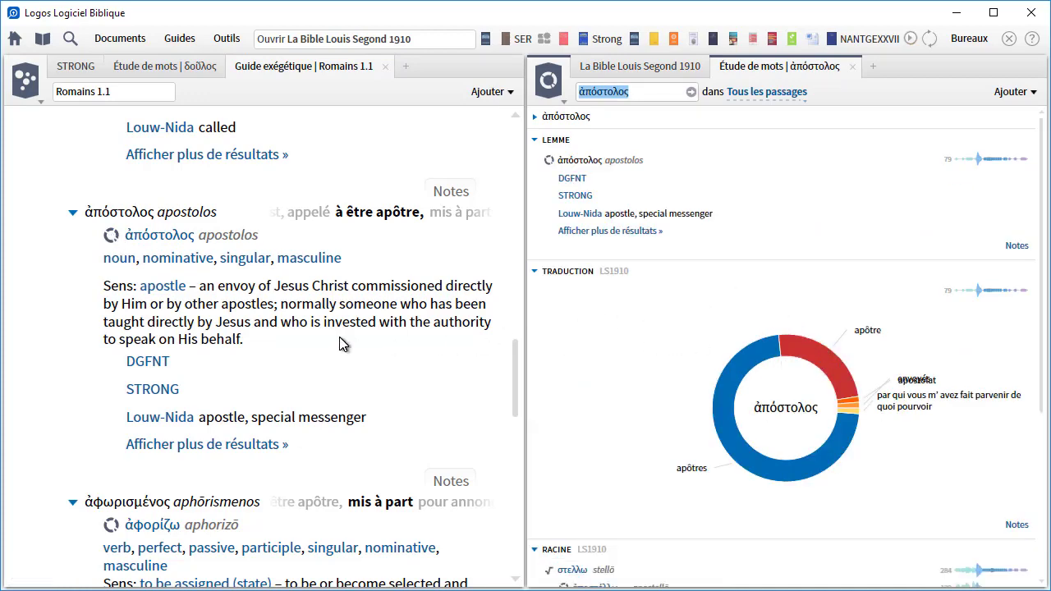
{"action": "left_click_drag", "start_coordinate": [516, 366], "coordinate": [522, 146]}
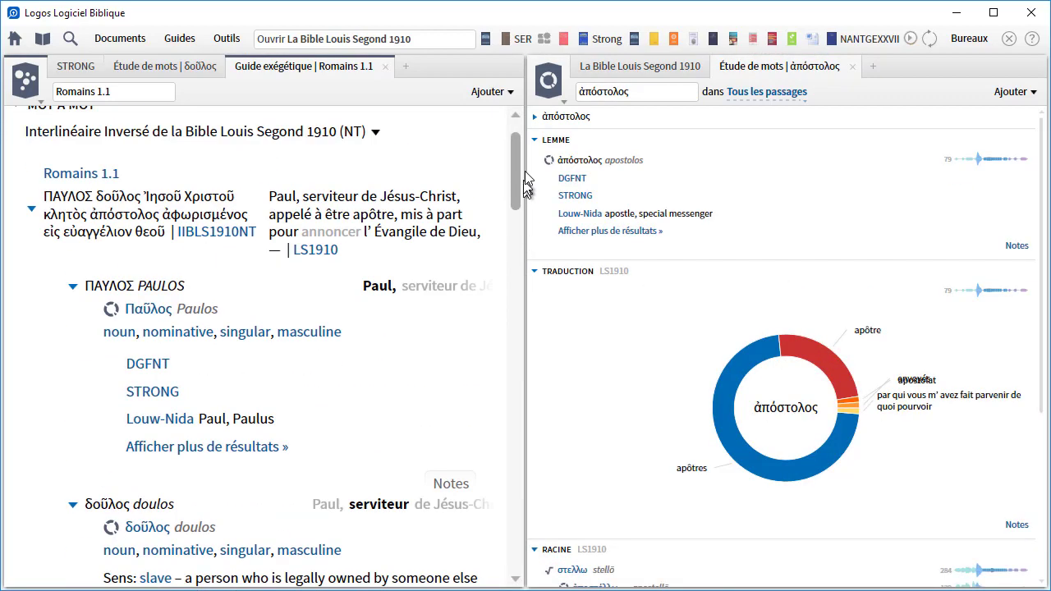
Close the Guide Exégétique, the δοῦλος and ἀπόστολος word studies and the Lexique Strong grec-français.
{"action": "left_click", "coordinate": [385, 66]}
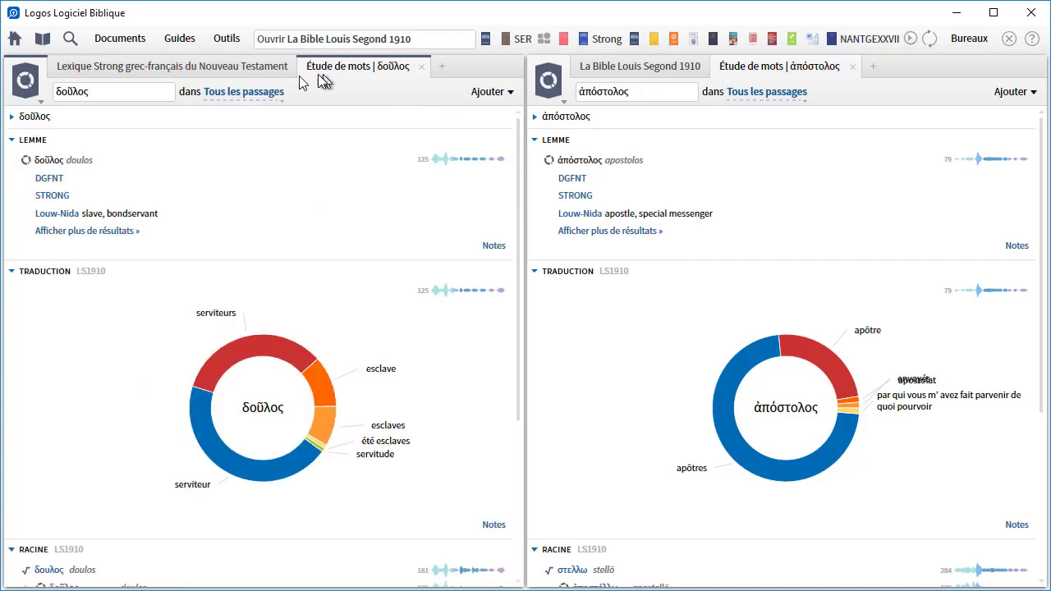
{"action": "left_click", "coordinate": [424, 67]}
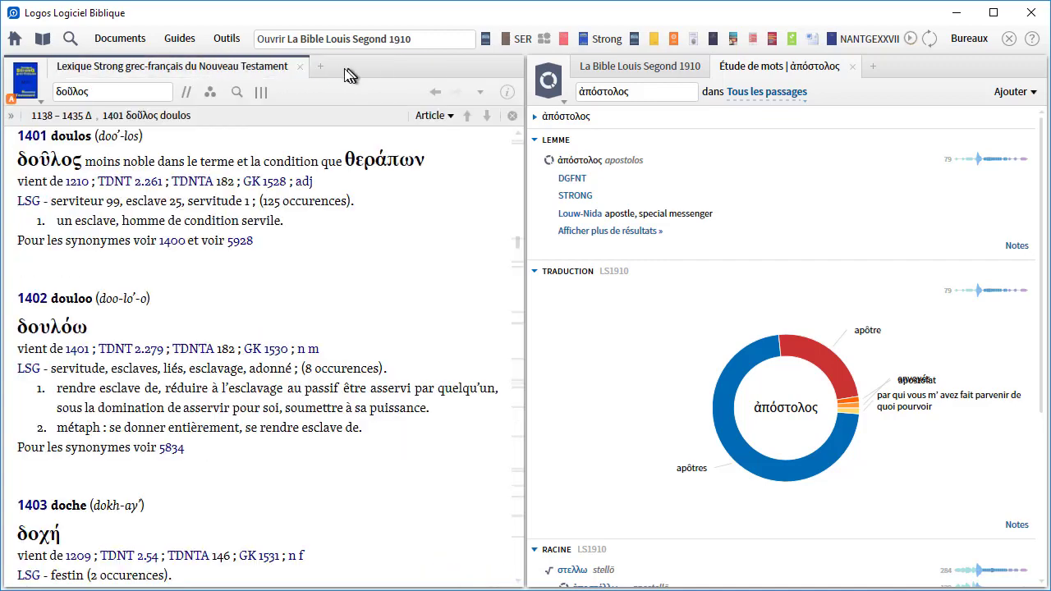
{"action": "left_click", "coordinate": [300, 67]}
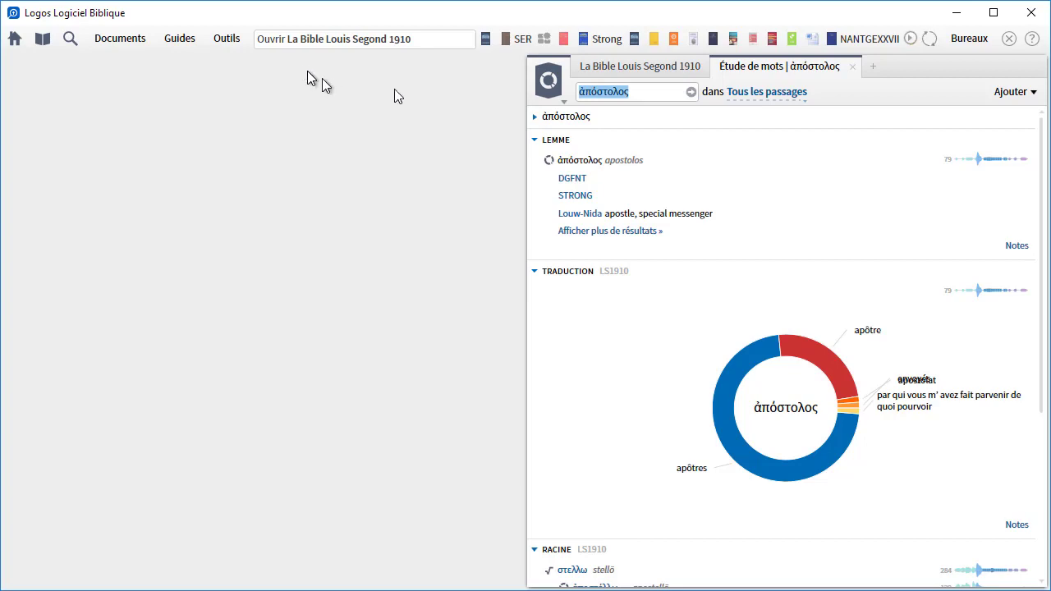
{"action": "left_click", "coordinate": [853, 68]}
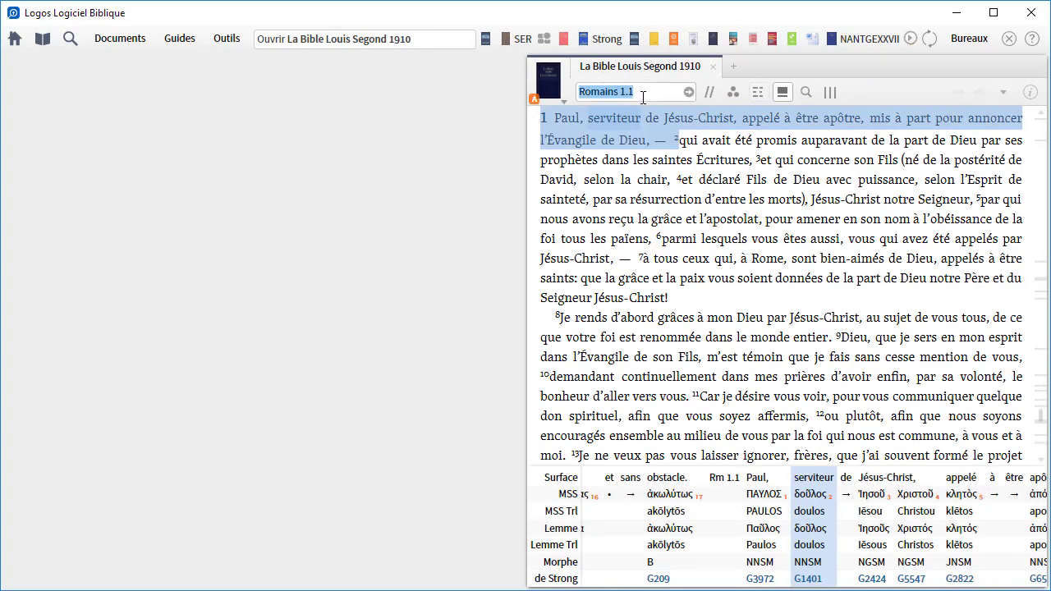
Go to Psalm 37 in La Bible Louis Segond 1910 and show the interlinear data for "pays" in verse 11.
{"action": "type", "text": "ps 37"}
{"action": "key", "text": "Return"}
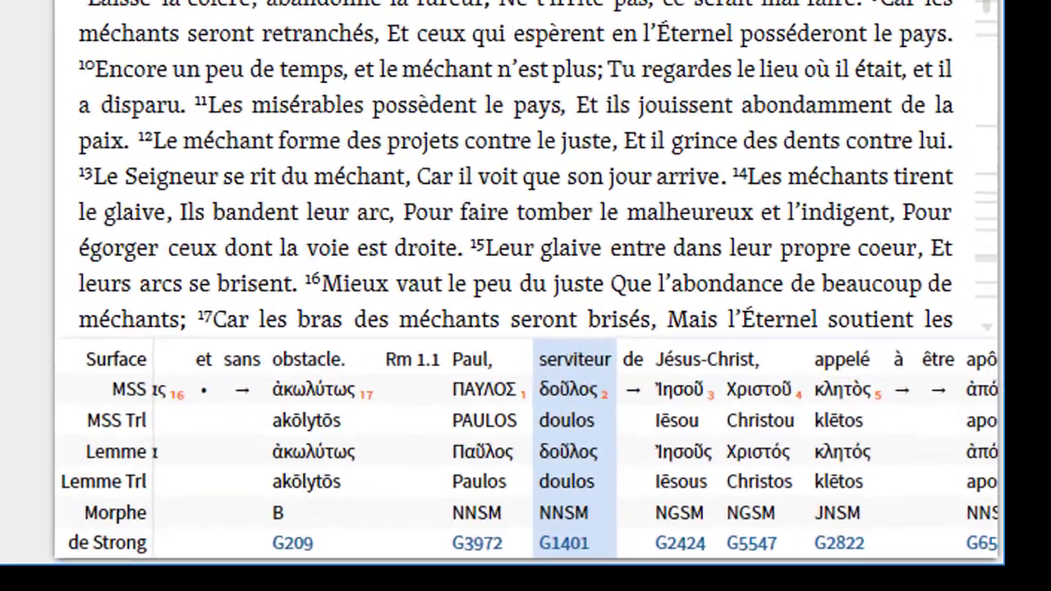
{"action": "left_click", "coordinate": [513, 105]}
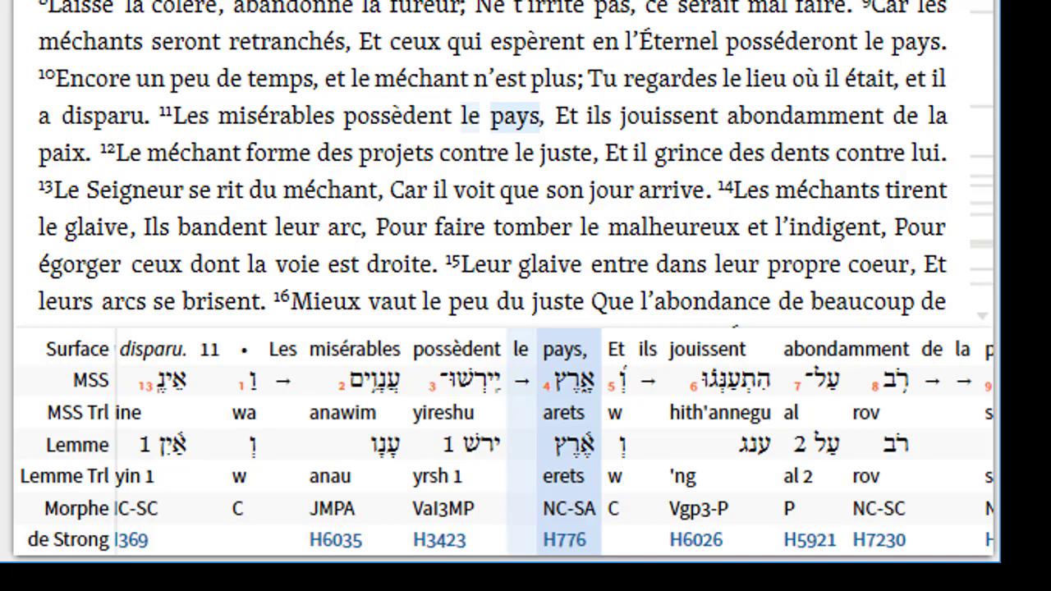
Run an Étude de mots on the Hebrew lemma שָׁלוֹם behind "paix" in Psaumes 37.11 and view its Traduction section.
{"action": "right_click", "coordinate": [1023, 361]}
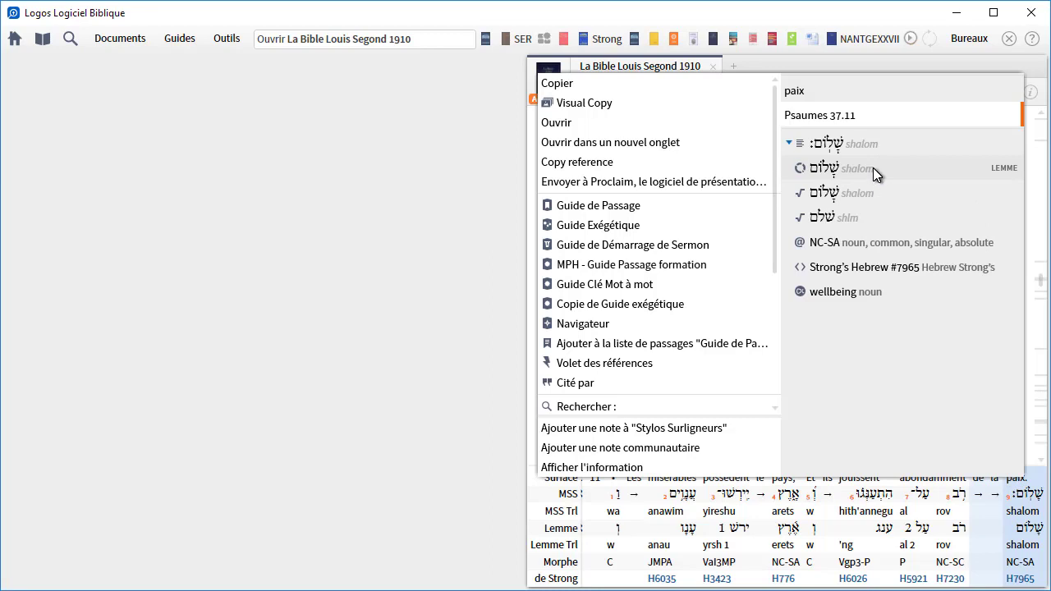
{"action": "mouse_move", "coordinate": [873, 167]}
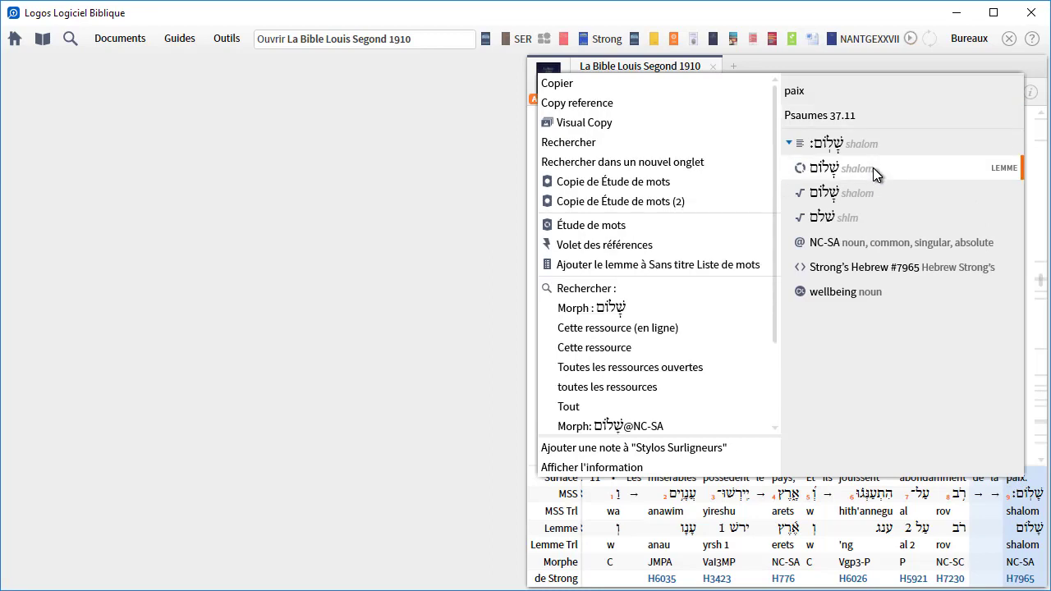
{"action": "left_click", "coordinate": [597, 233]}
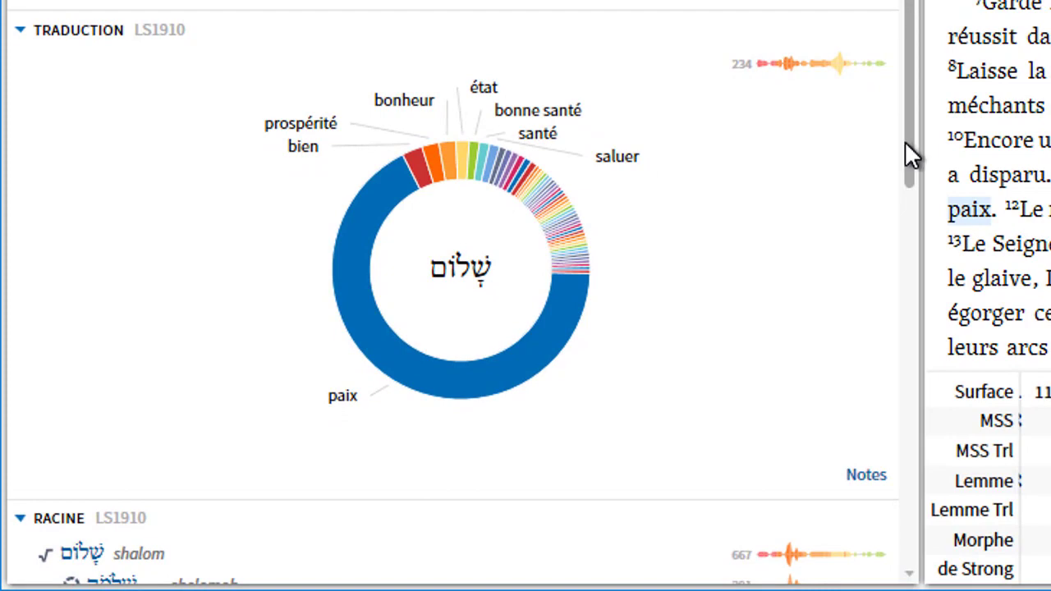
{"action": "left_click_drag", "start_coordinate": [908, 143], "coordinate": [894, 41]}
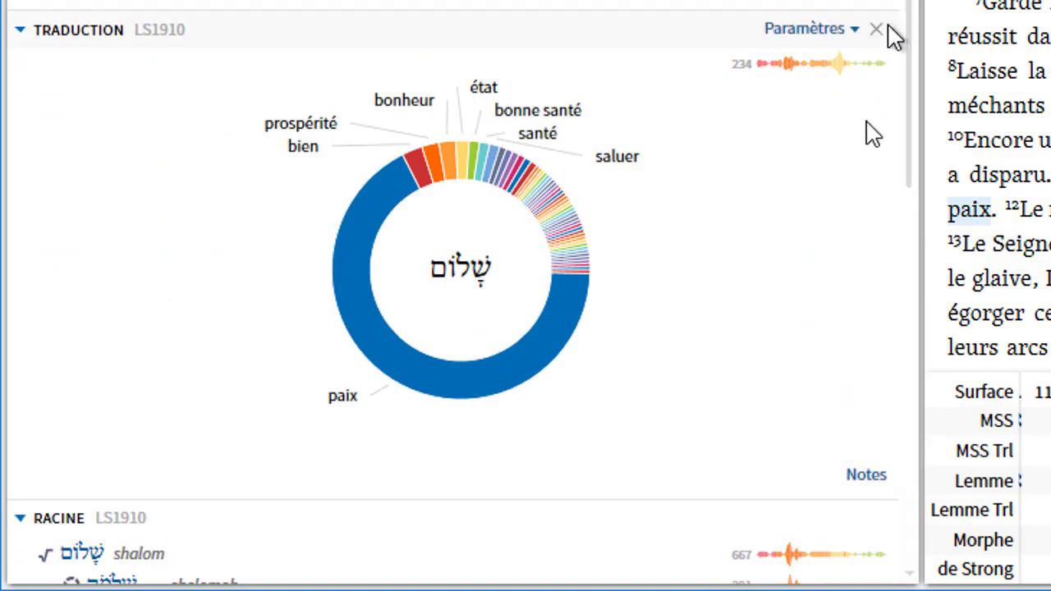